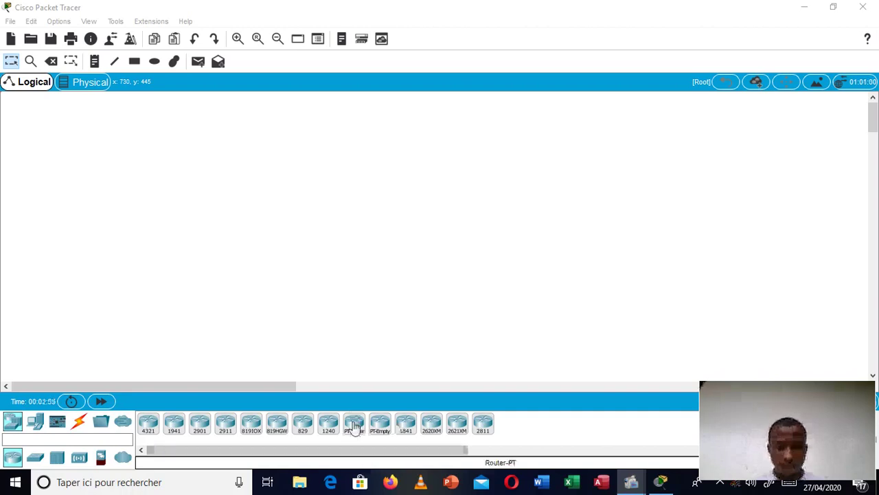
# Step: Place a Router-PT, a 2950-24 switch below it, and two Laptop-PT laptops on the canvas
pyautogui.moveTo(354, 426); pyautogui.dragTo(369, 162)
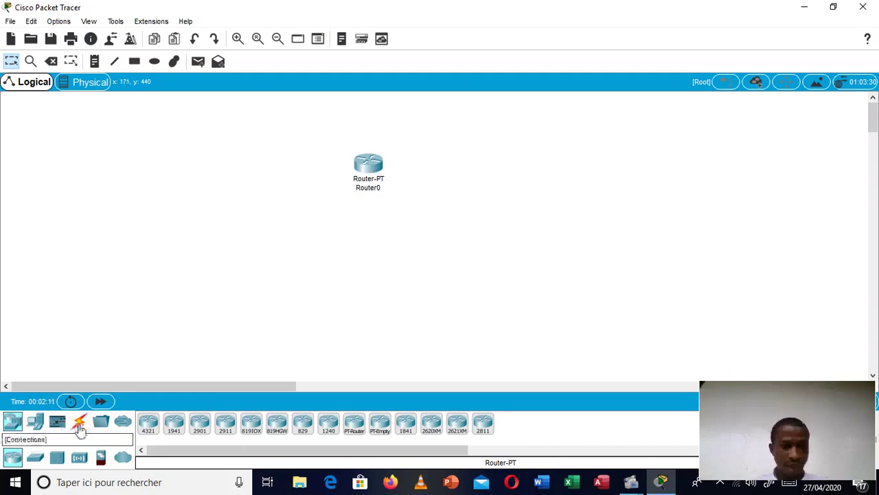
pyautogui.click(34, 460)
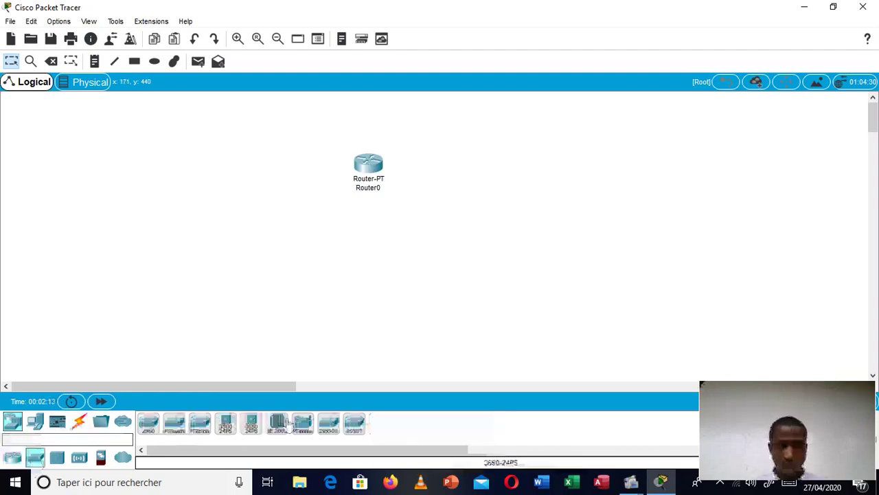
pyautogui.moveTo(332, 432); pyautogui.dragTo(371, 236)
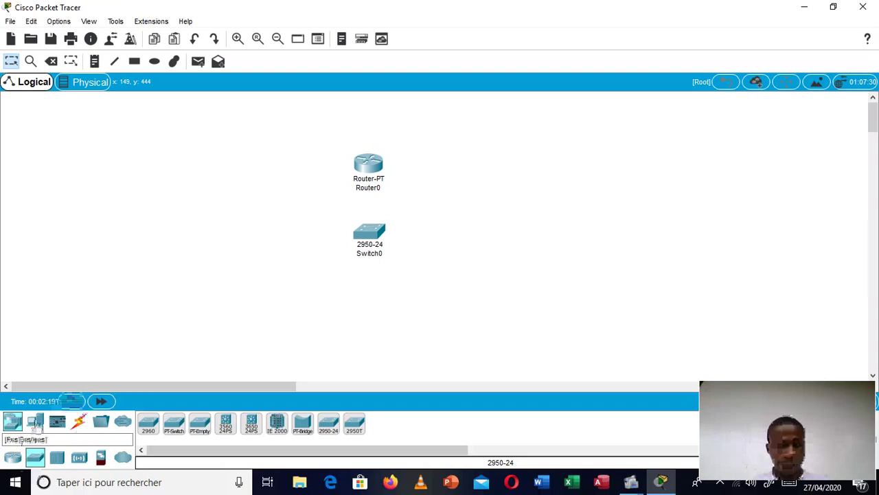
pyautogui.click(12, 455)
pyautogui.moveTo(198, 421); pyautogui.dragTo(307, 328)
pyautogui.moveTo(176, 425); pyautogui.dragTo(382, 342)
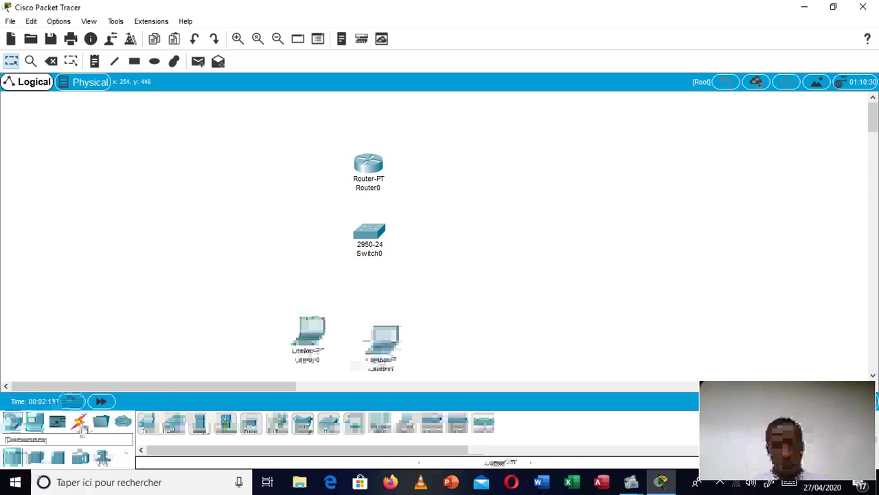
pyautogui.click(80, 423)
# Step: Link Router0 Fa0/0 to Switch0 Fa0/1 with a copper straight-through cable
pyautogui.click(200, 424)
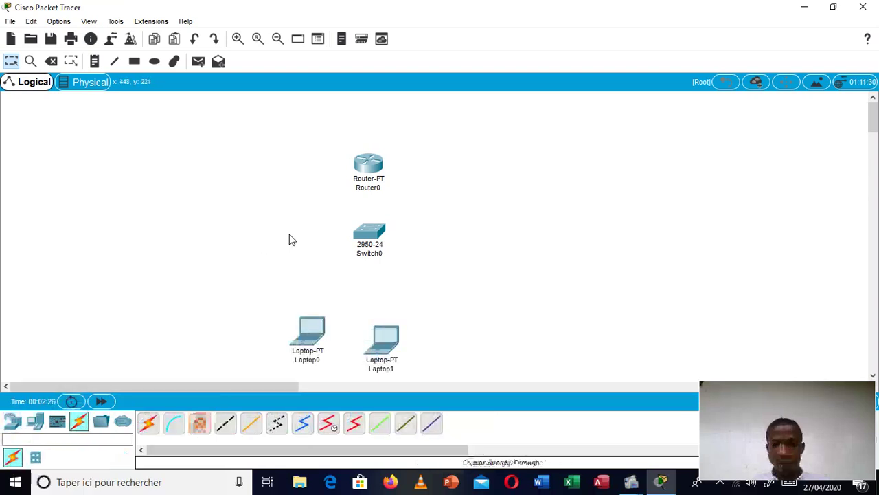
pyautogui.click(368, 167)
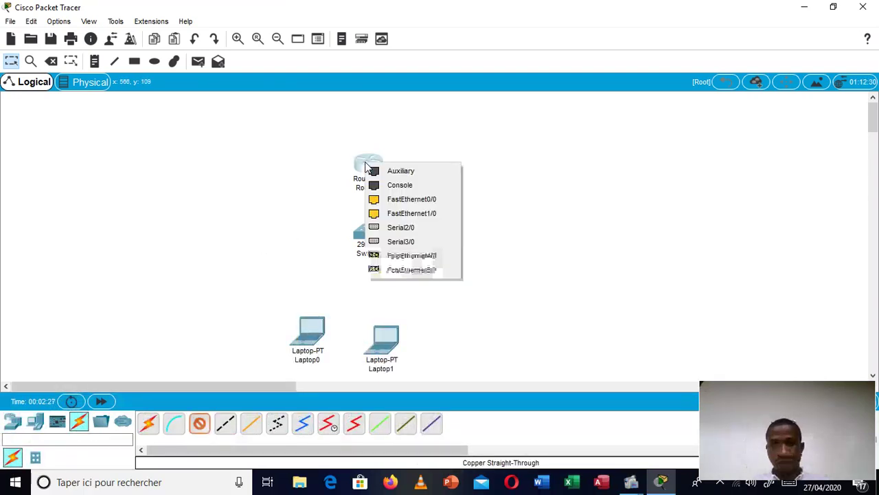
pyautogui.click(392, 203)
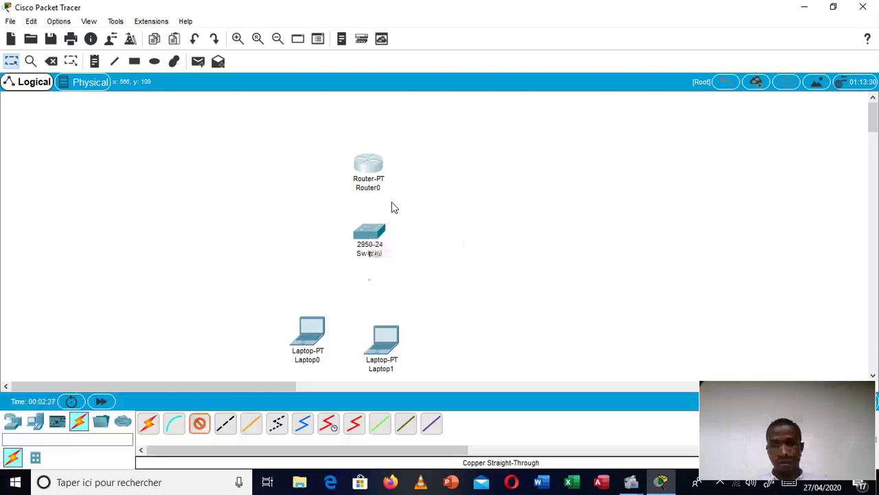
pyautogui.click(369, 232)
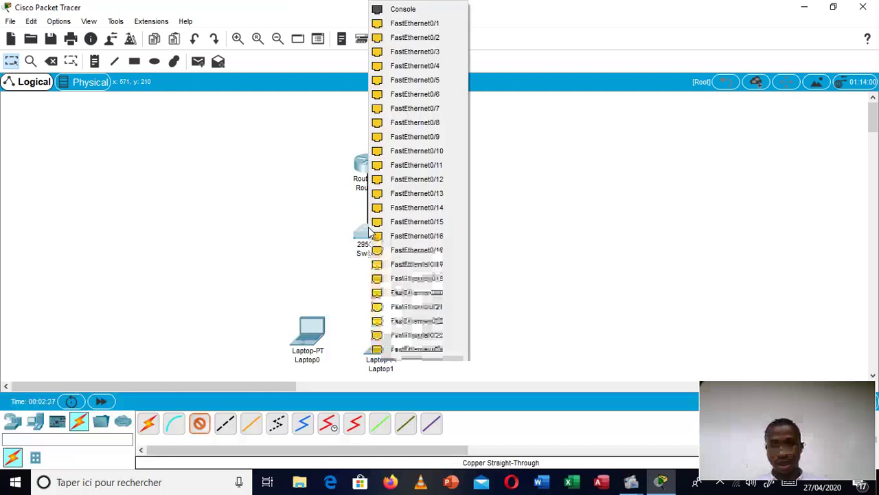
pyautogui.click(383, 26)
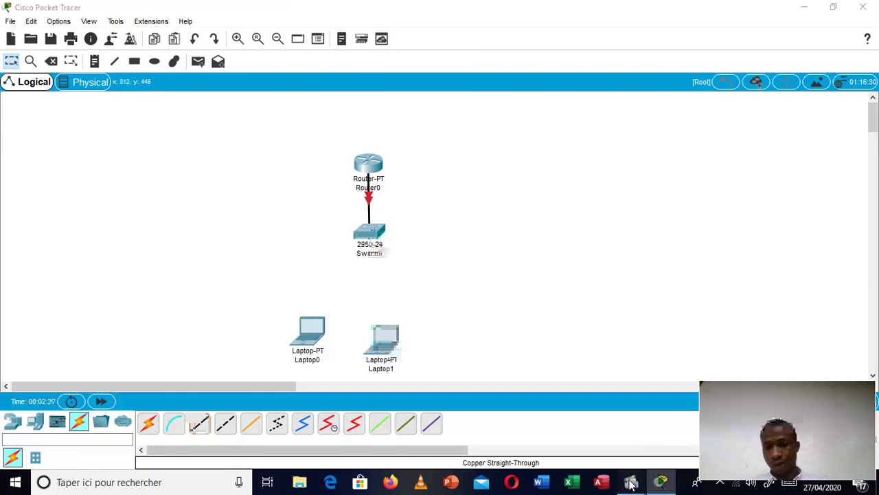
pyautogui.moveTo(631, 481)
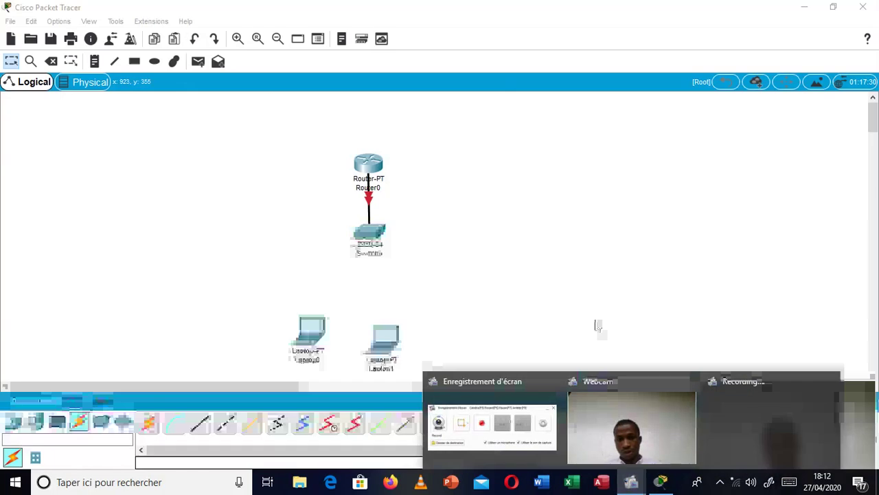
# Step: Cable Switch0 Fa0/2 to Laptop0 and Fa0/3 to Laptop1 Fa0, then raise Router0 slightly
pyautogui.click(199, 424)
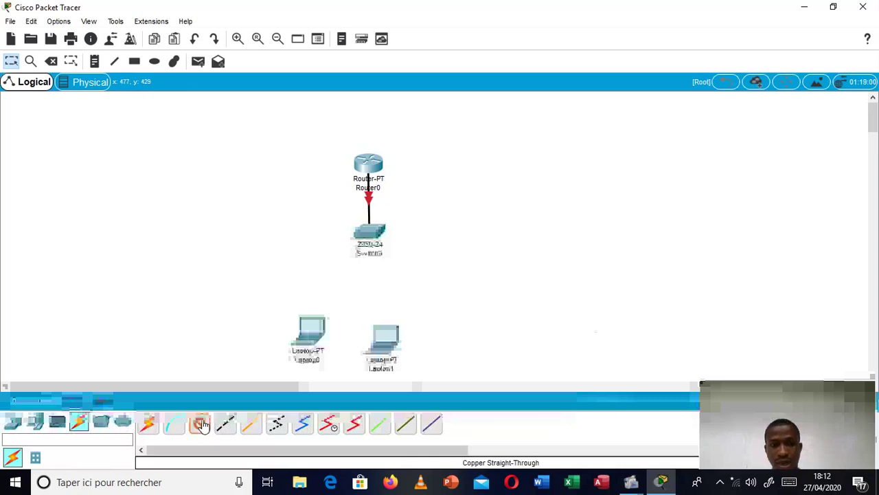
pyautogui.click(363, 239)
pyautogui.click(398, 27)
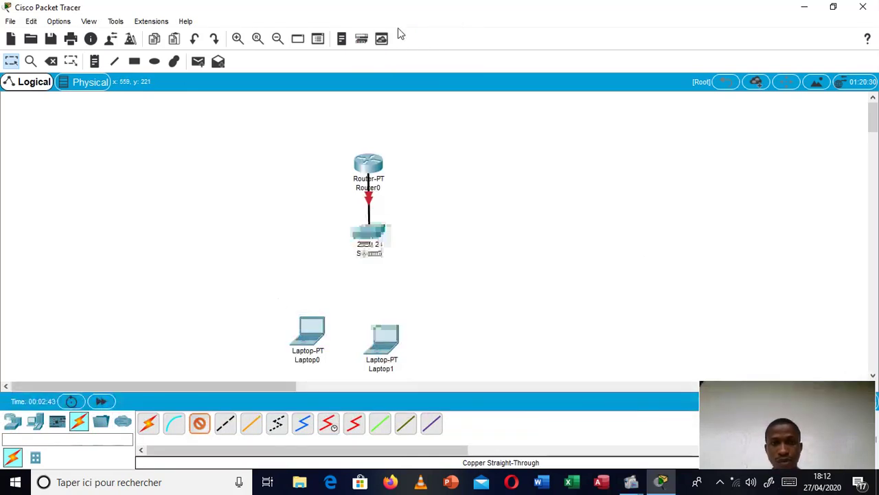
pyautogui.click(311, 342)
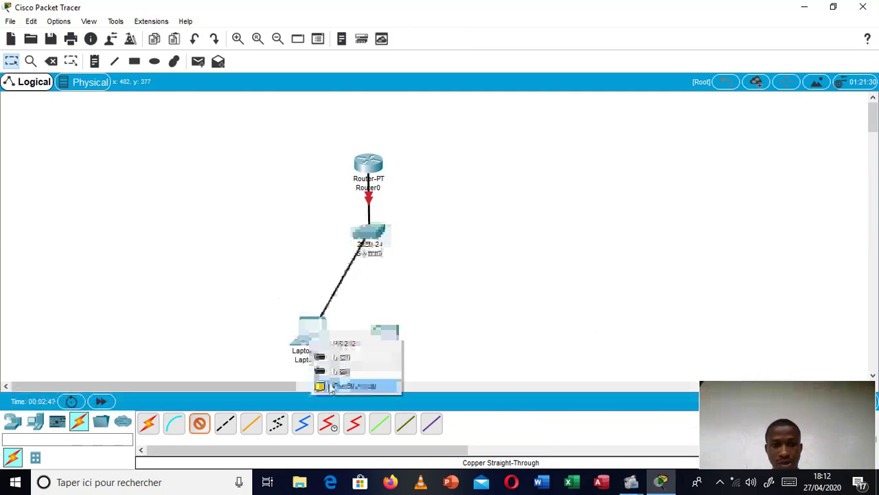
pyautogui.click(352, 385)
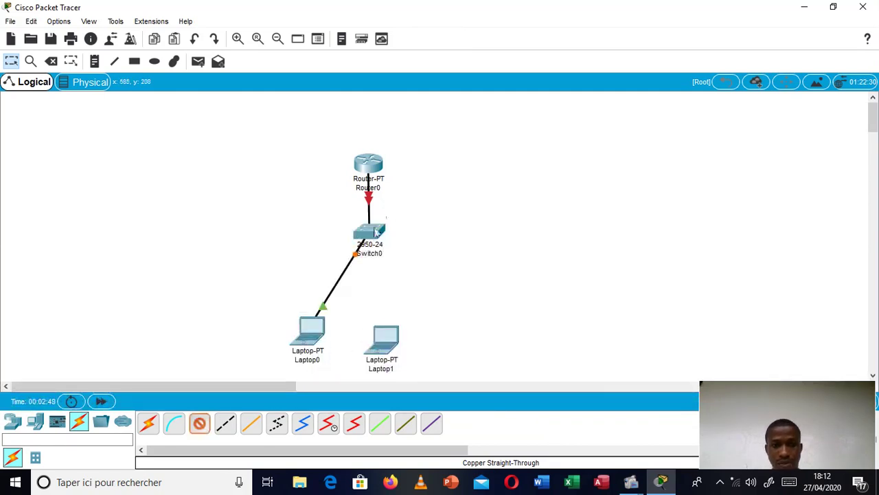
pyautogui.click(375, 234)
pyautogui.click(394, 25)
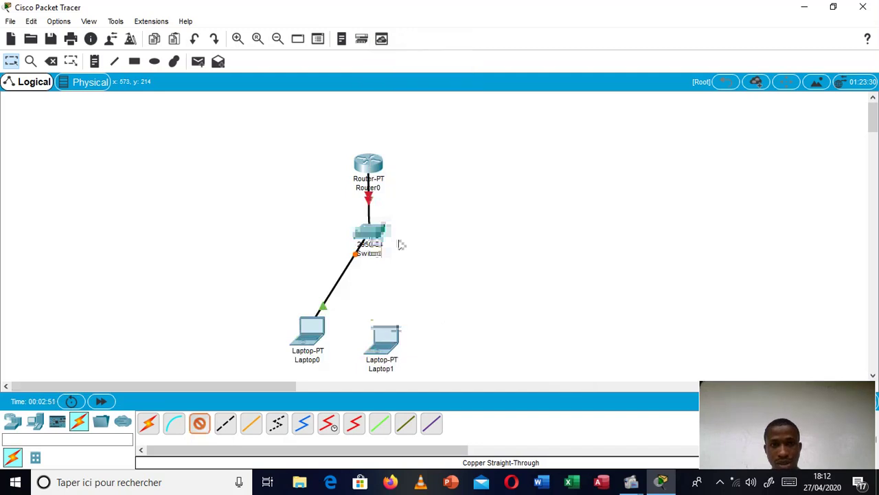
pyautogui.click(387, 344)
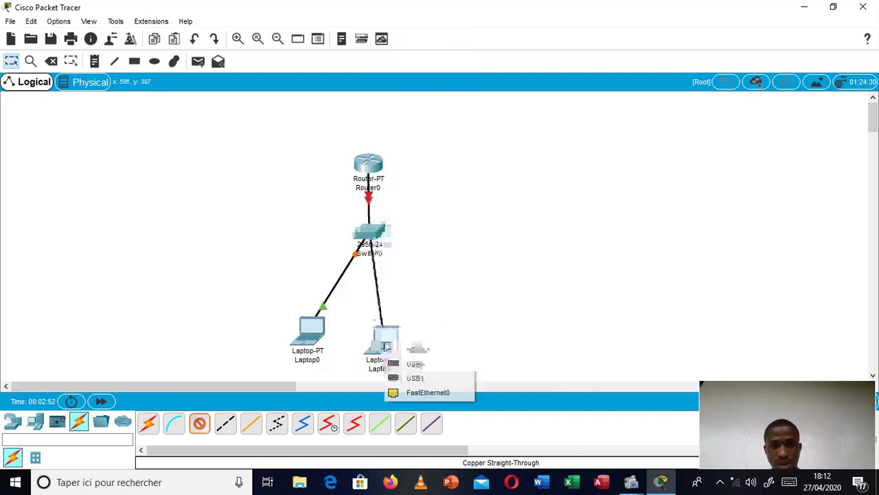
pyautogui.click(414, 392)
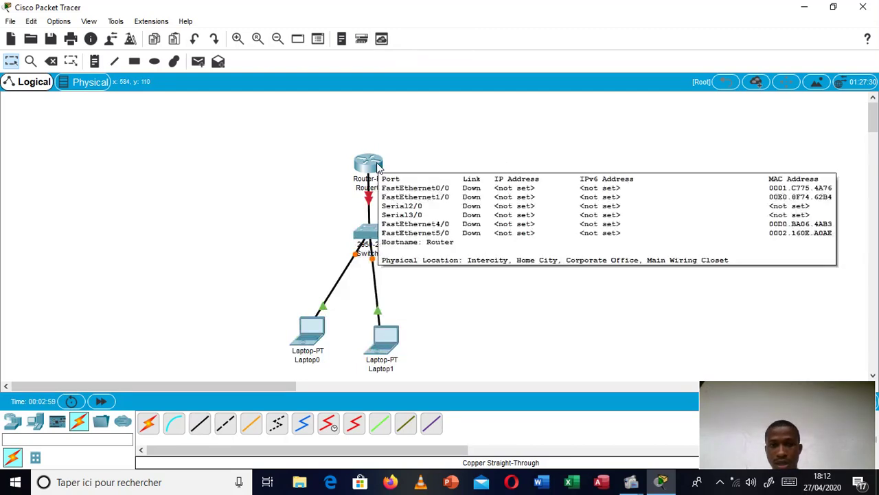
pyautogui.moveTo(371, 168)
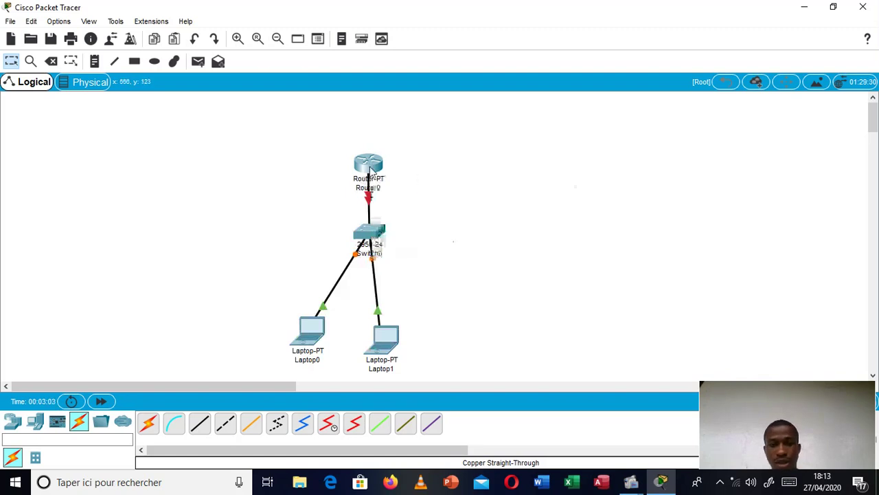
pyautogui.moveTo(375, 160); pyautogui.dragTo(380, 150)
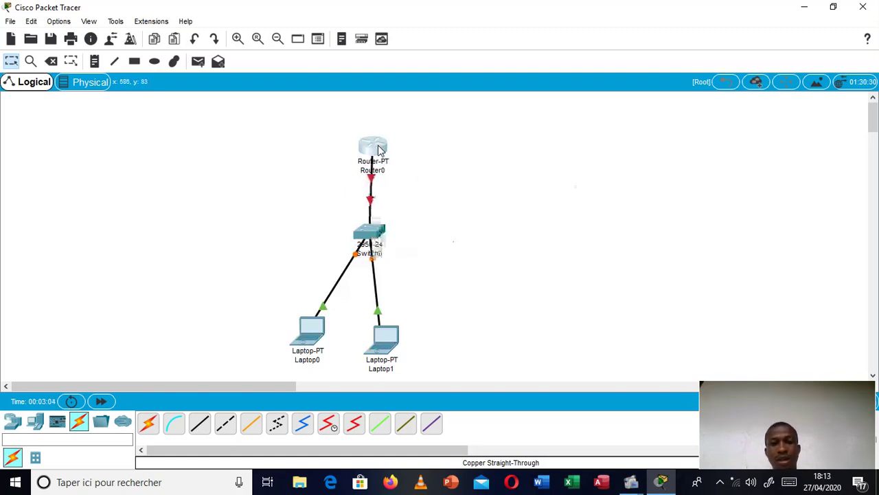
# Step: Open Router0's CLI and decline the initial configuration dialog with n
pyautogui.click(378, 150)
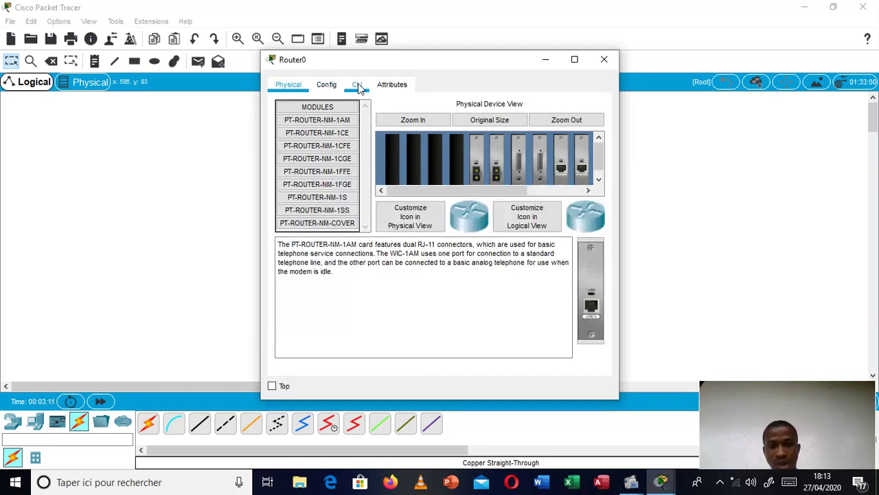
pyautogui.click(358, 85)
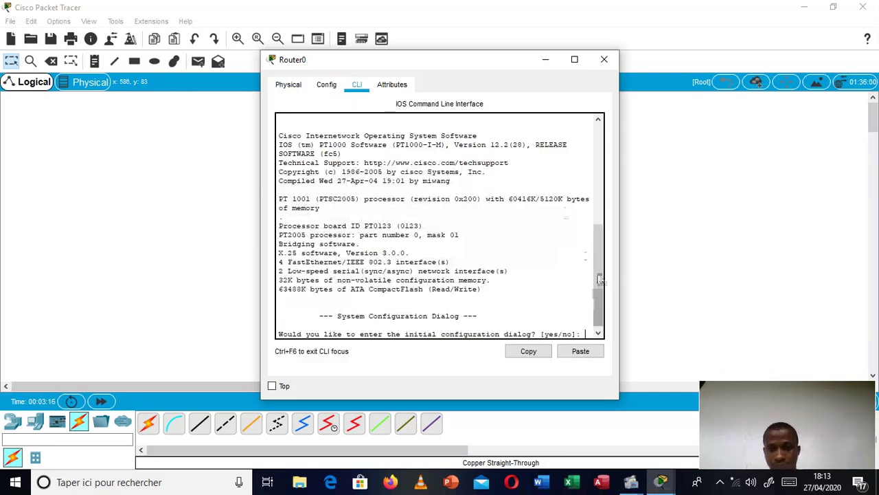
pyautogui.moveTo(602, 312); pyautogui.dragTo(604, 318)
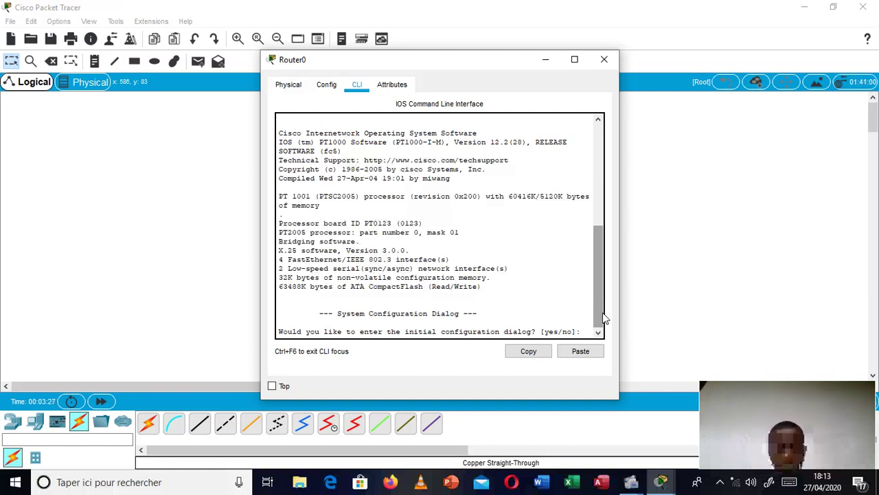
pyautogui.write('n')
pyautogui.press('Return')
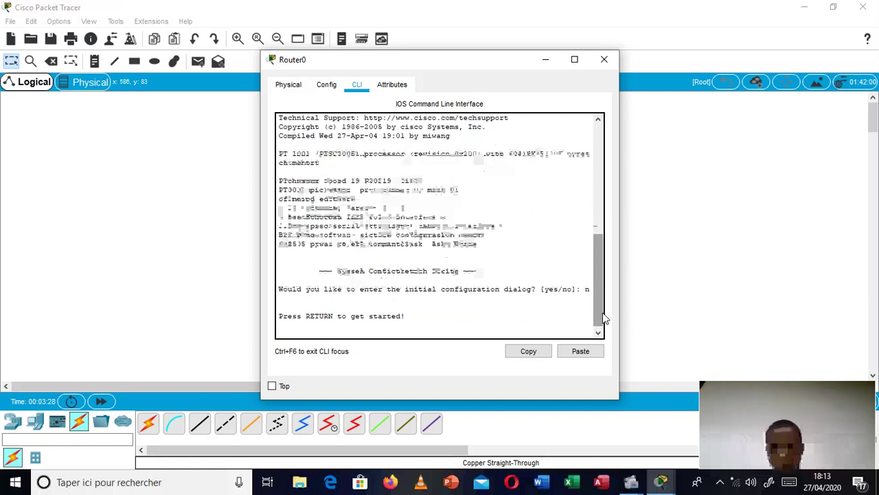
pyautogui.press('Return')
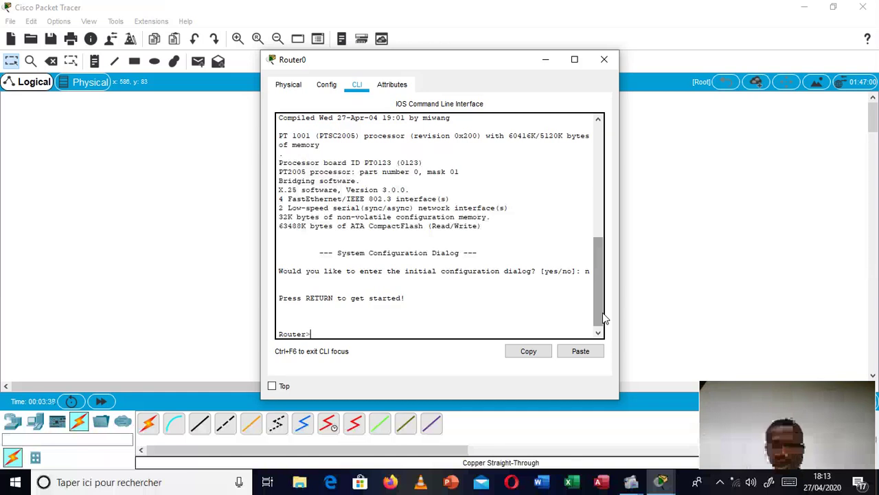
# Step: Enter privileged mode with en, then global configuration with config t
pyautogui.write('en')
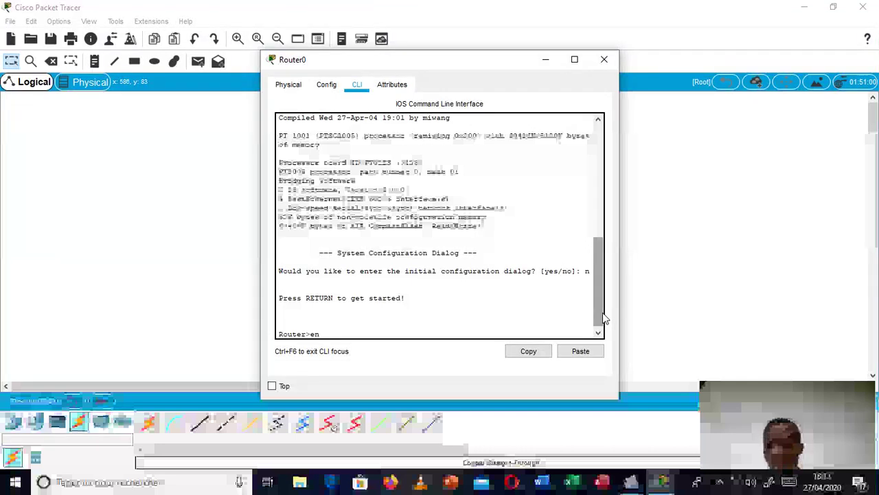
pyautogui.press('Return')
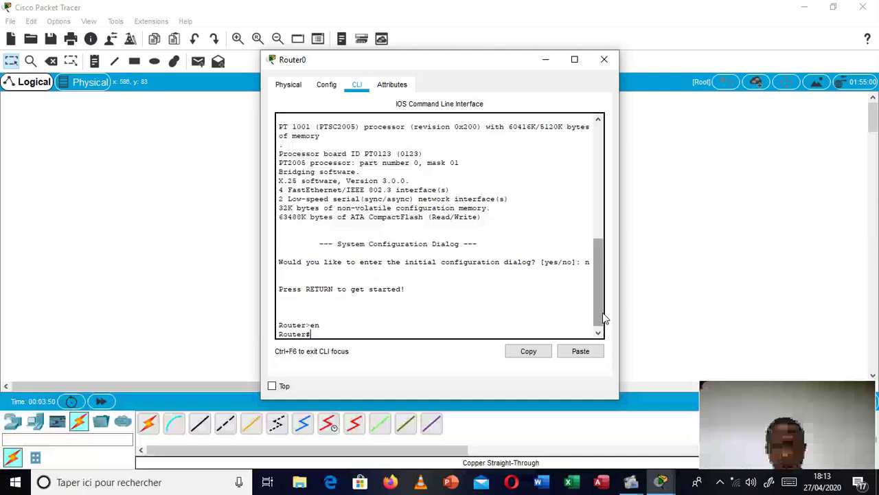
pyautogui.write('conf')
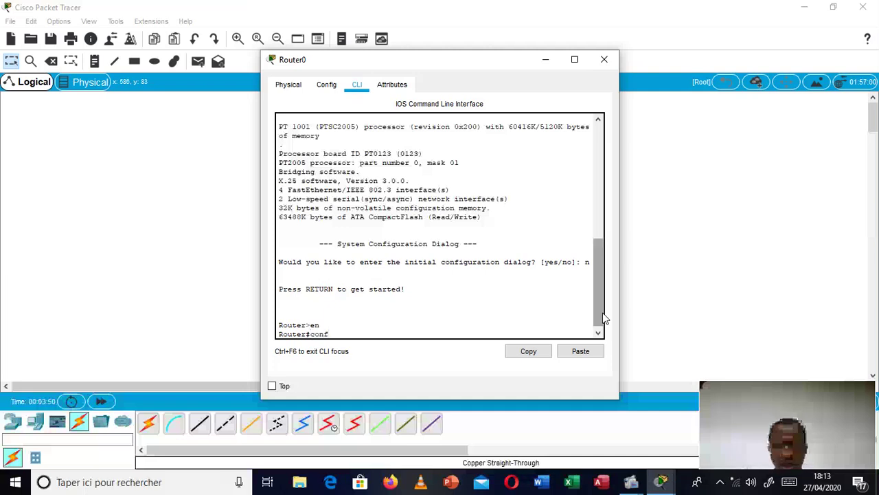
pyautogui.write('ig t')
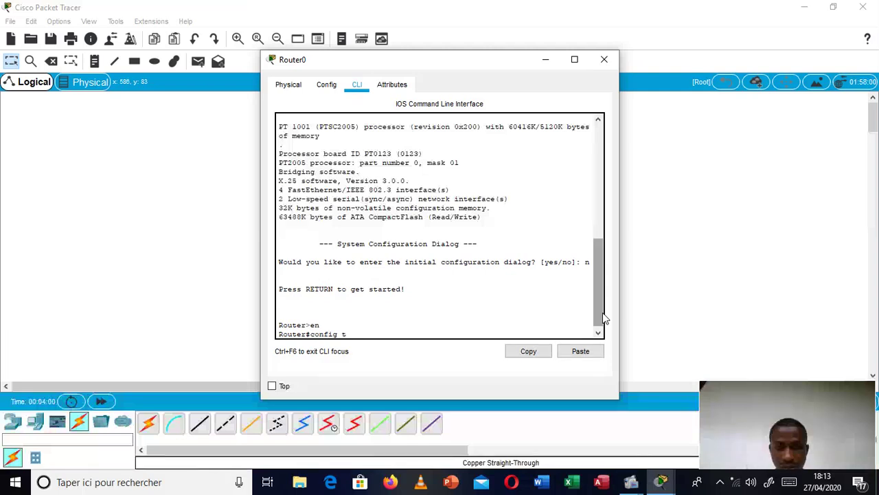
pyautogui.press('Return')
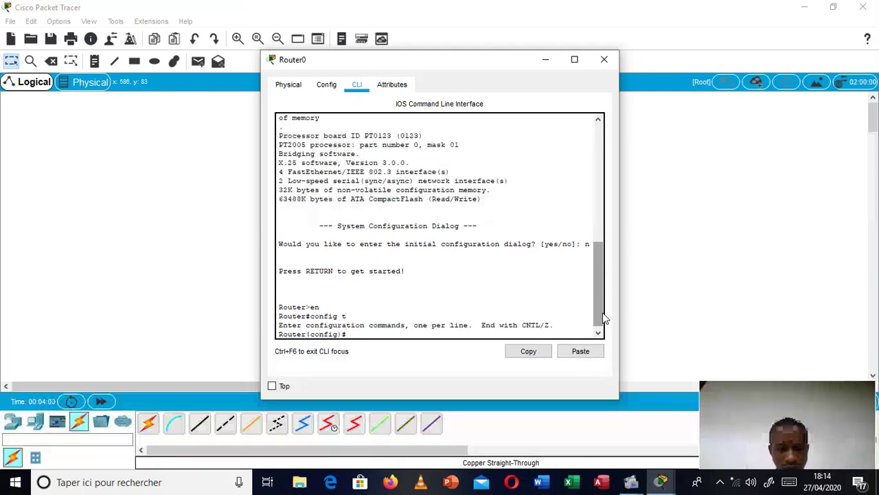
# Step: Set the router hostname to R-G2-INFO-UKA and type line console 0
pyautogui.write('host')
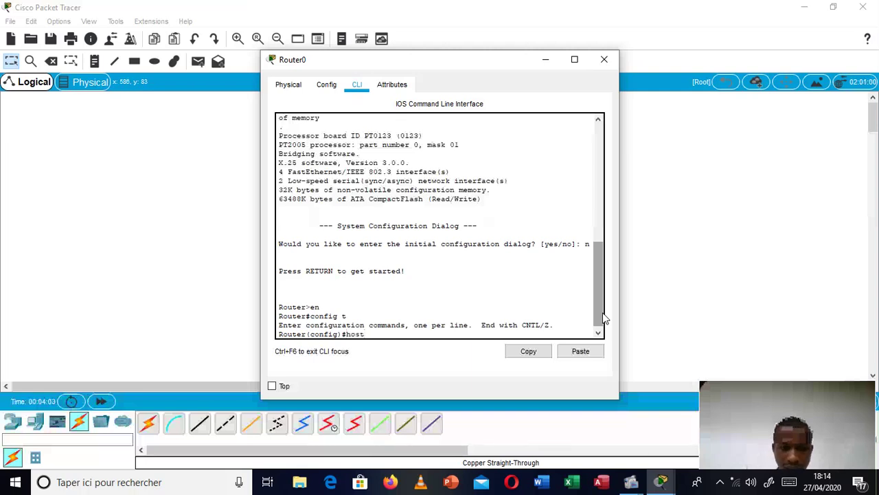
pyautogui.write('name')
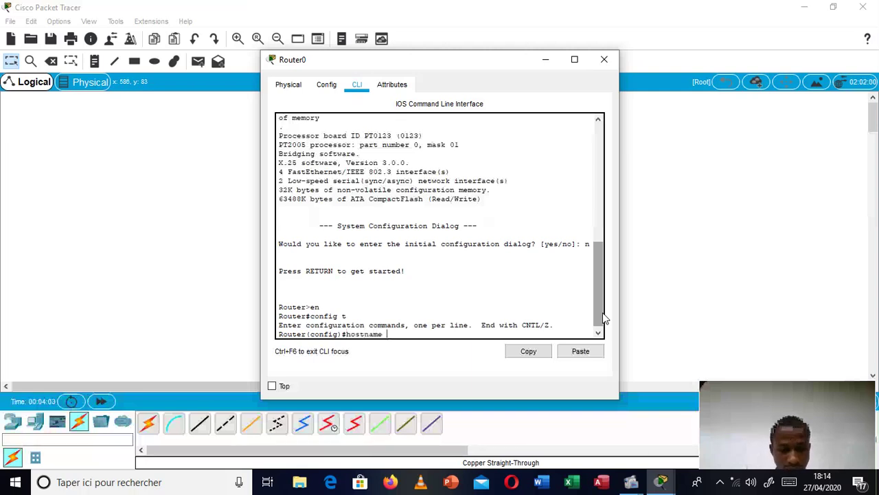
pyautogui.write('R-')
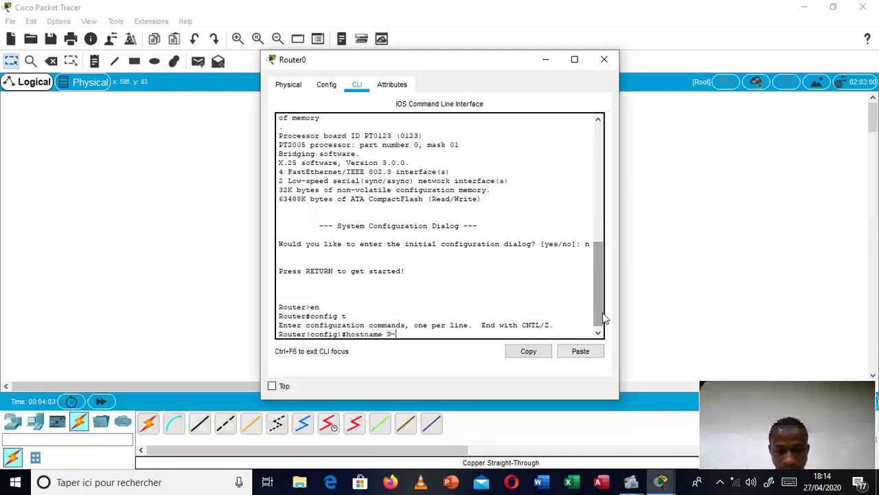
pyautogui.write('G.')
pyautogui.write('-Sud')
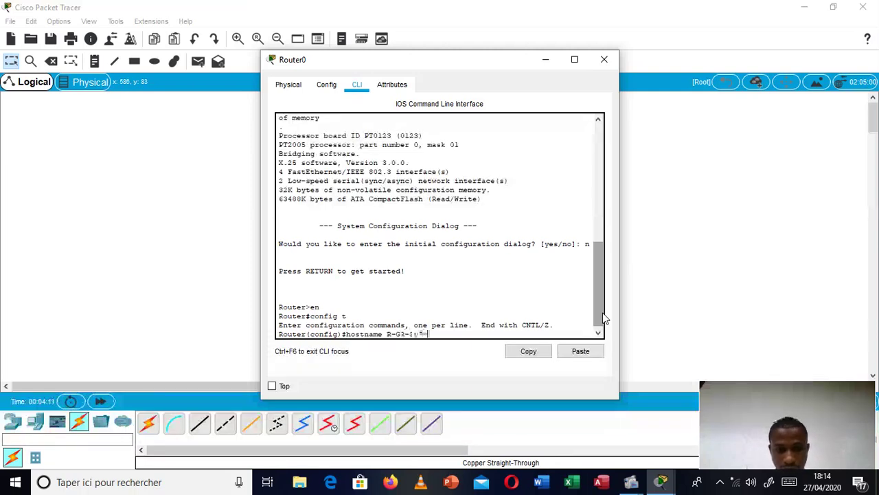
pyautogui.write('-Est')
pyautogui.press('Return')
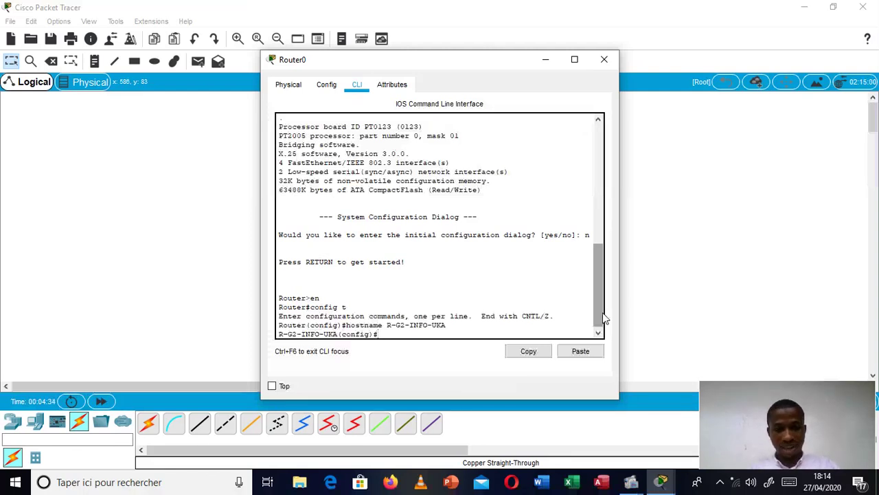
pyautogui.write('line c')
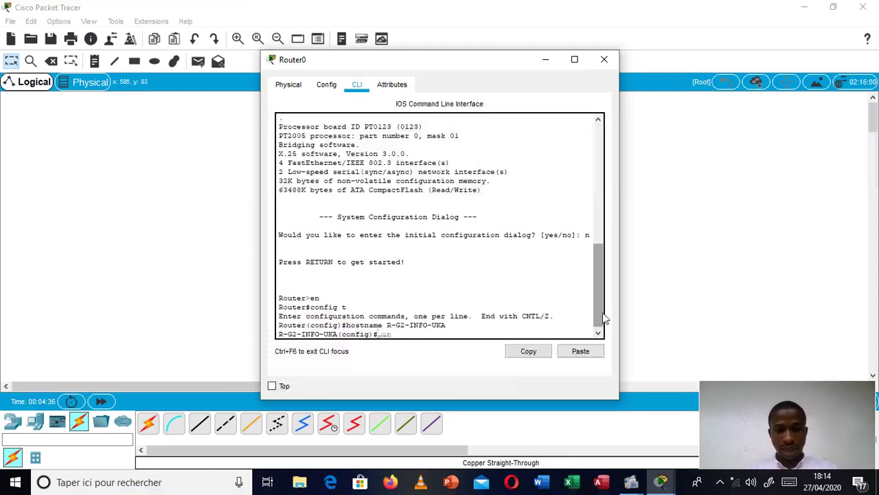
pyautogui.write('onsole')
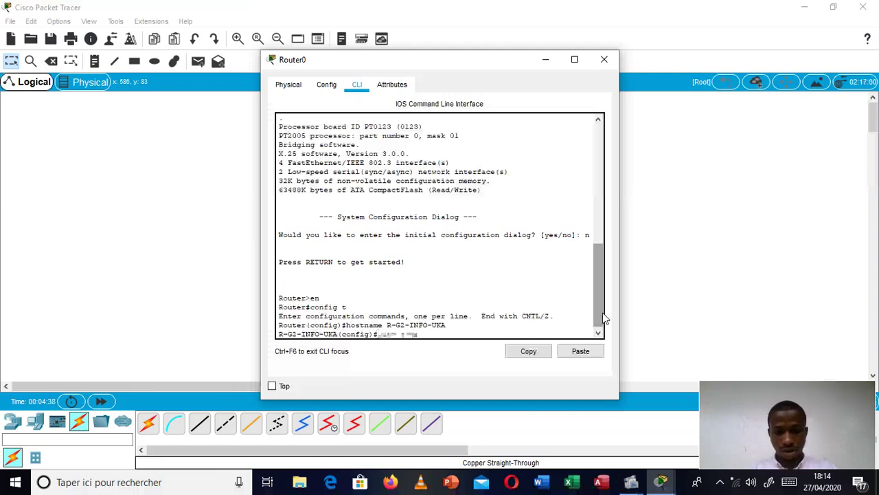
pyautogui.write(' 0')
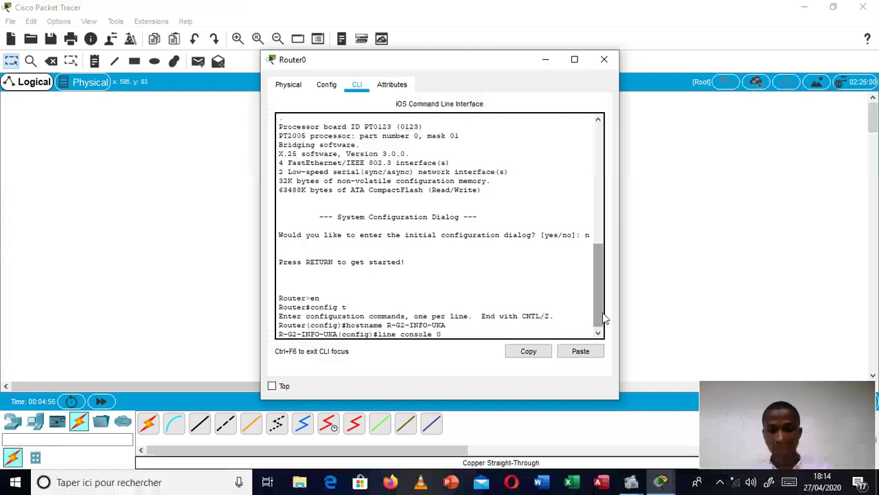
# Step: Enter console line 0 and set its login password
pyautogui.press('Return')
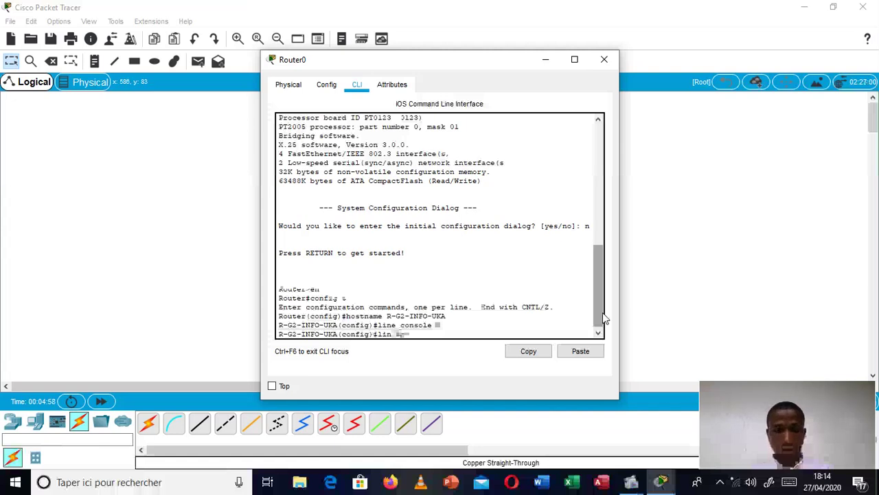
pyautogui.write('passwo')
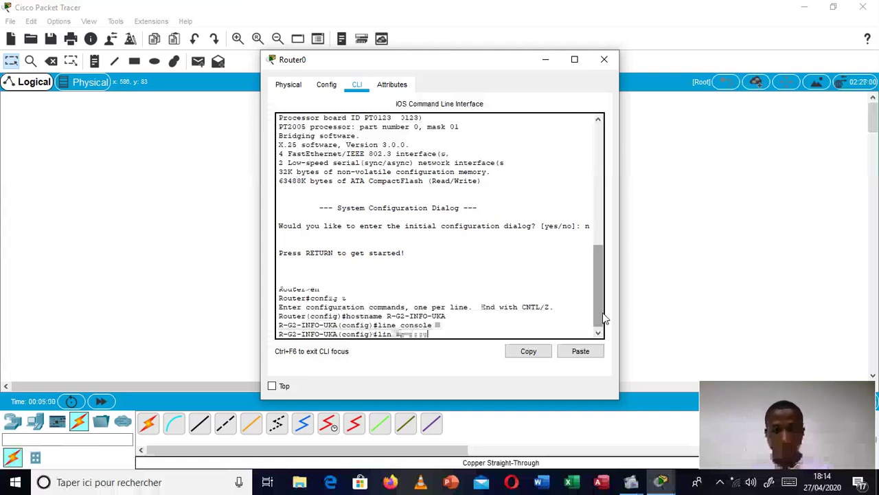
pyautogui.write('rd')
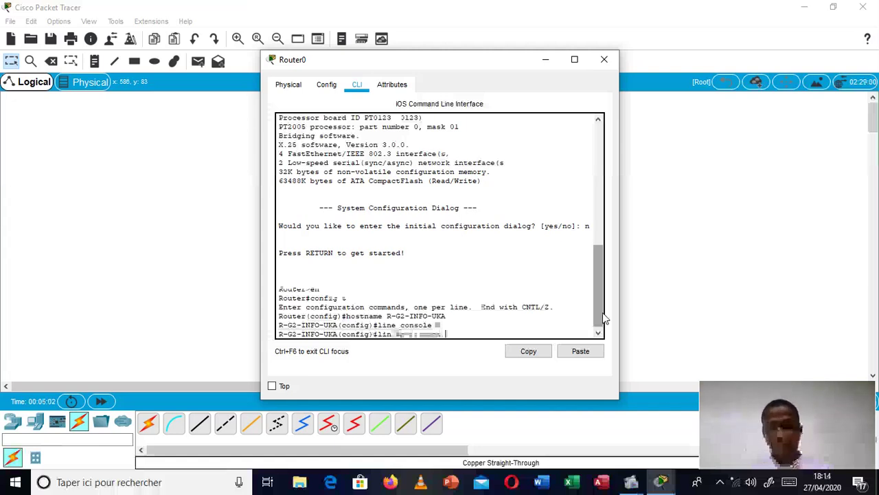
pyautogui.press('BackSpace')
pyautogui.press('BackSpace')
pyautogui.press('BackSpace')
pyautogui.press('BackSpace')
pyautogui.press('BackSpace')
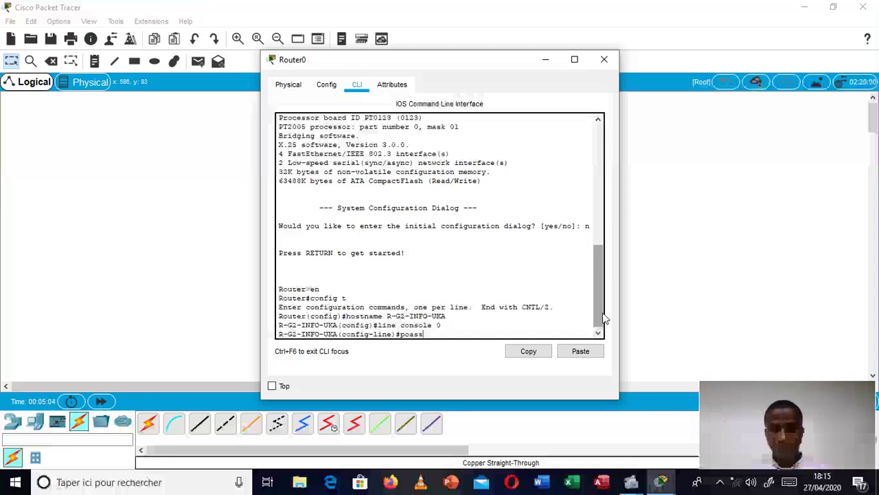
pyautogui.press('BackSpace')
pyautogui.press('BackSpace')
pyautogui.press('BackSpace')
pyautogui.press('BackSpace')
pyautogui.write('passw')
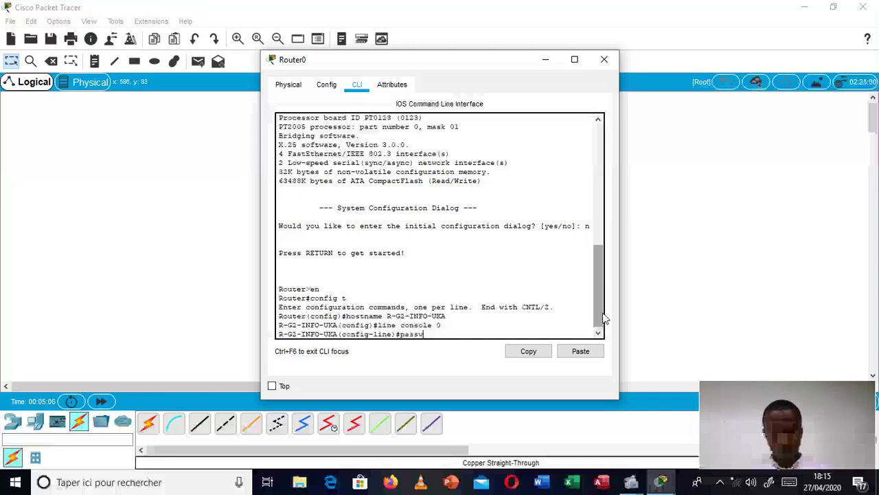
pyautogui.write('ord')
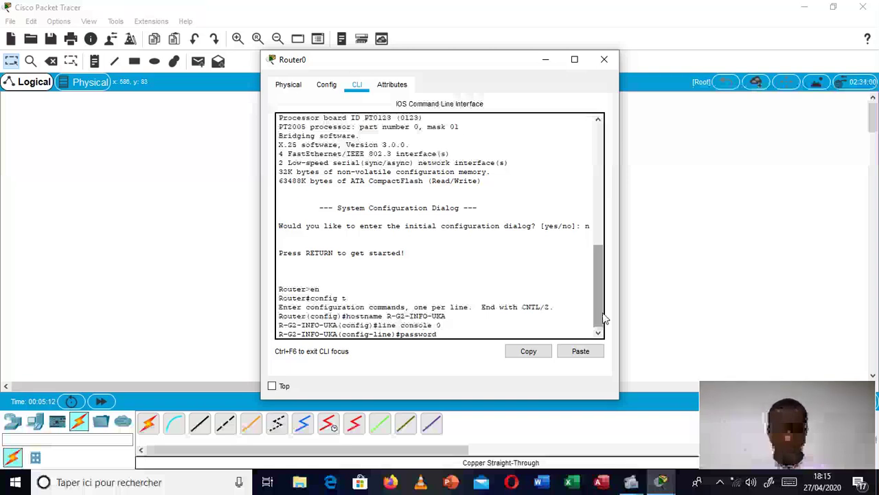
pyautogui.write(' winner')
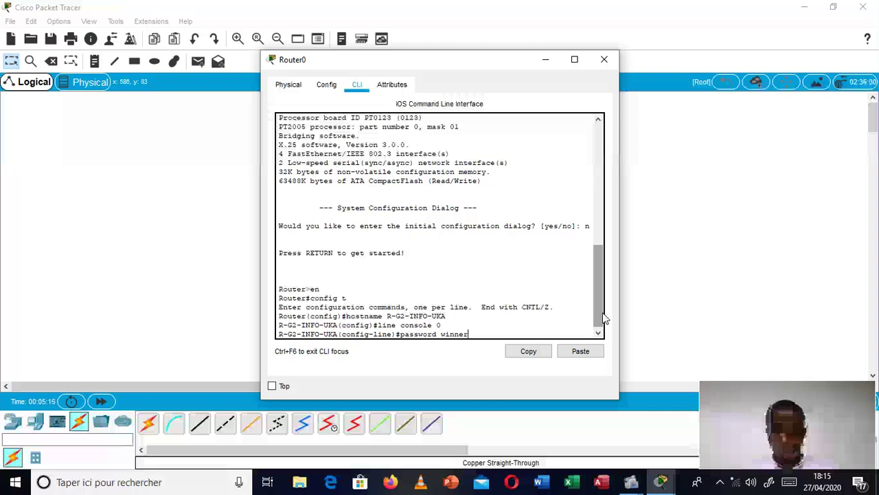
pyautogui.press('Return')
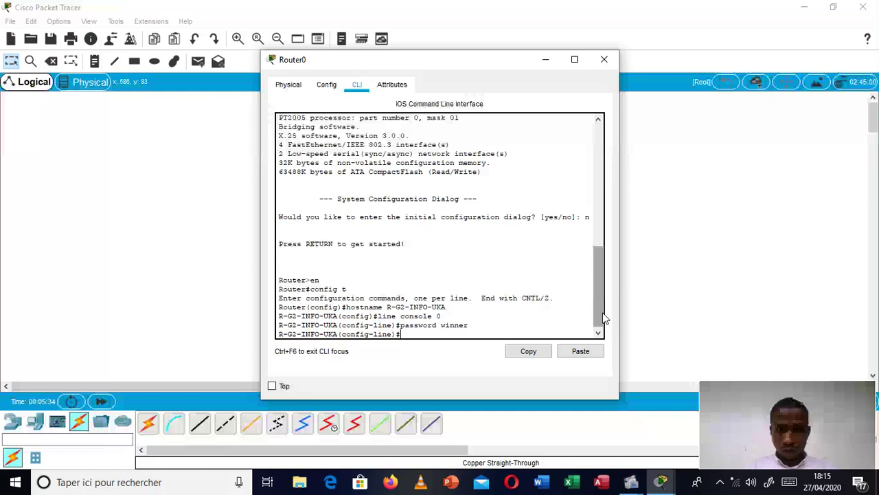
pyautogui.click(631, 482)
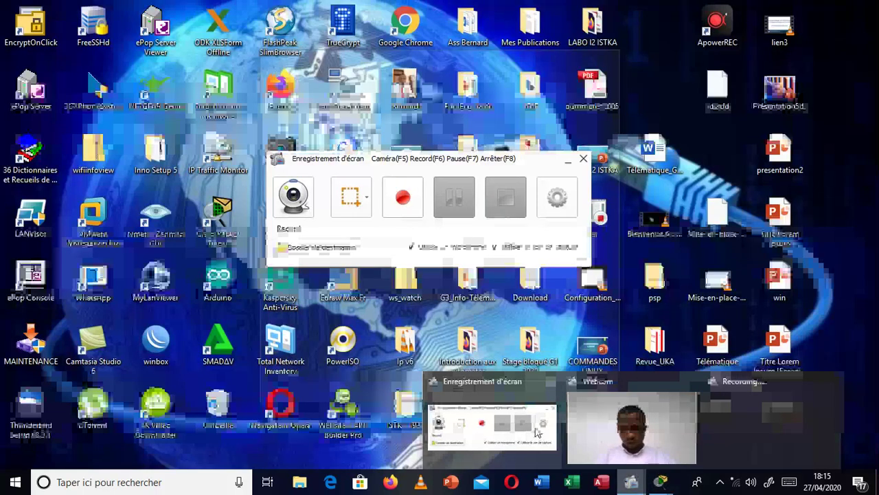
pyautogui.click(492, 426)
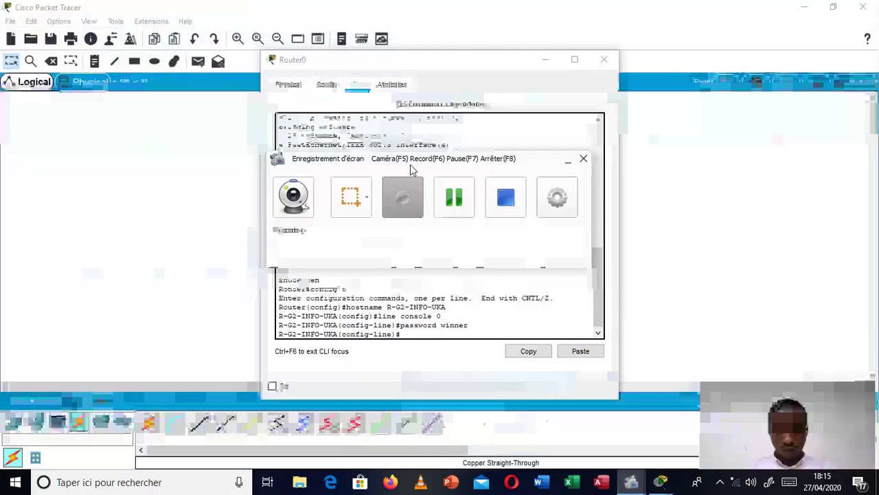
pyautogui.click(455, 197)
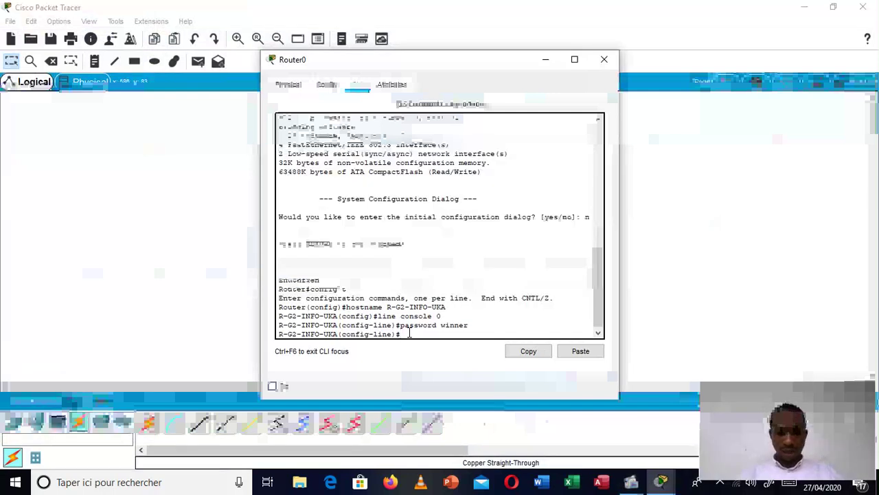
# Step: Set the router's enable password
pyautogui.write('en')
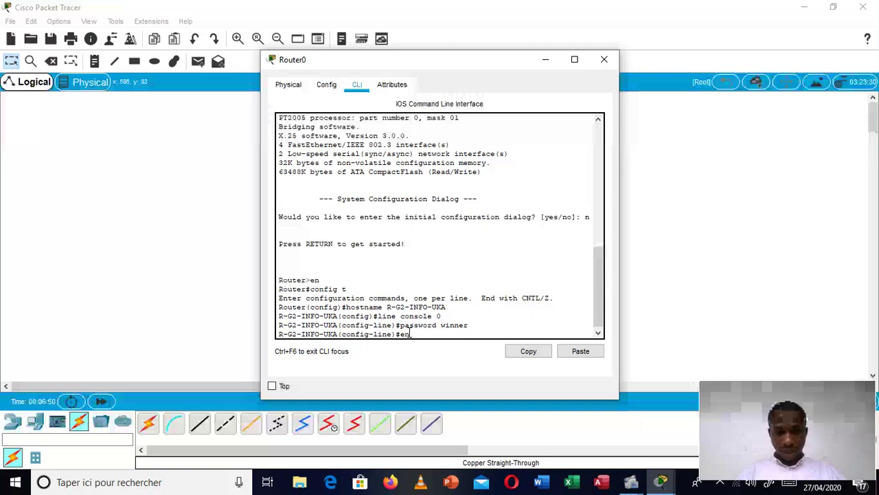
pyautogui.write('able')
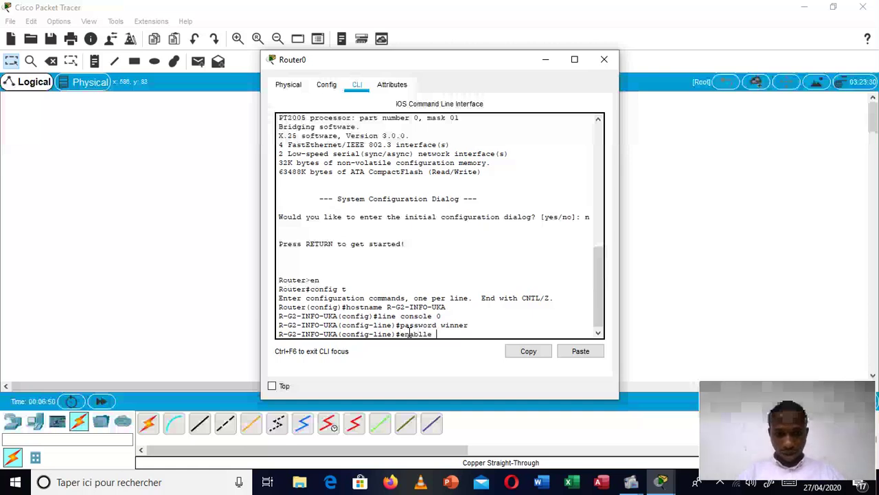
pyautogui.press('BackSpace')
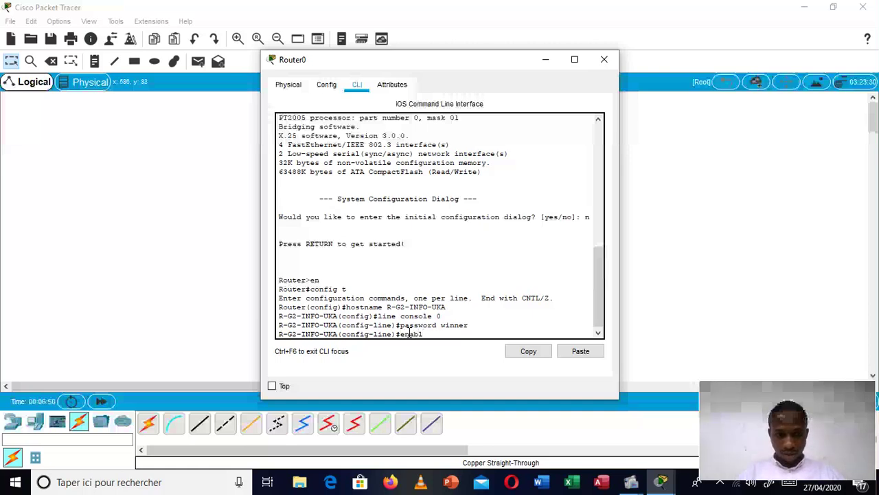
pyautogui.write('e password')
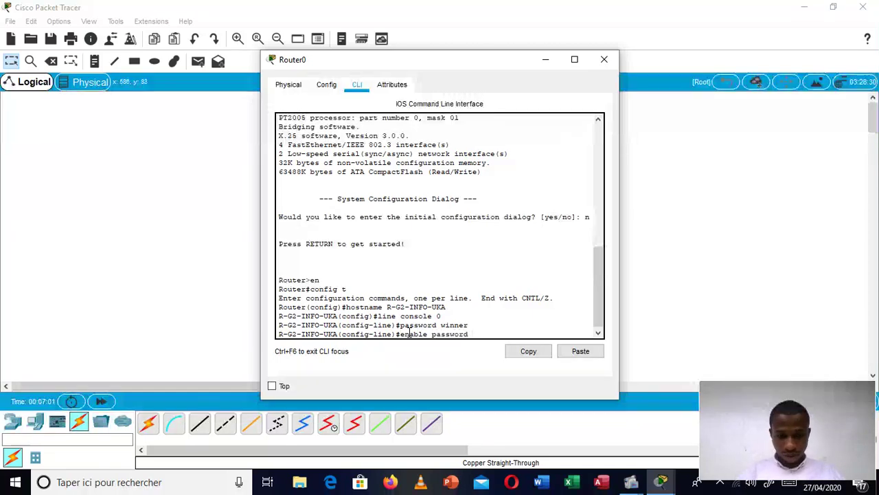
pyautogui.write('winner')
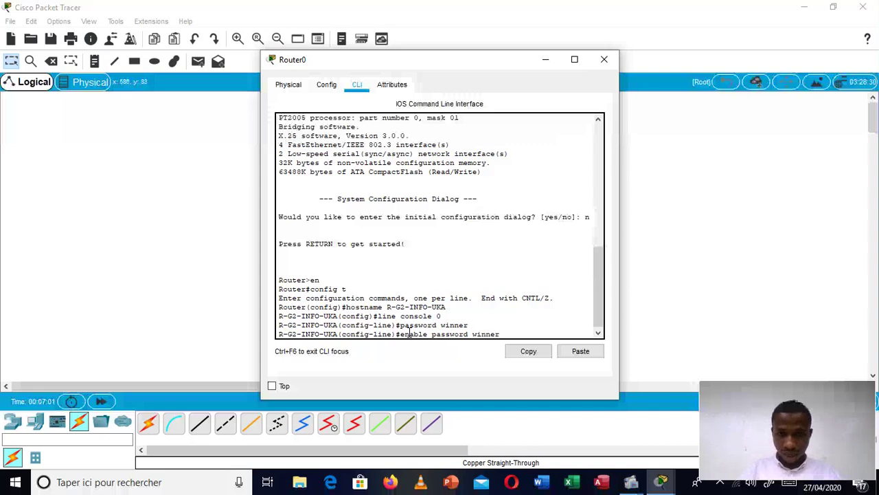
pyautogui.press('Return')
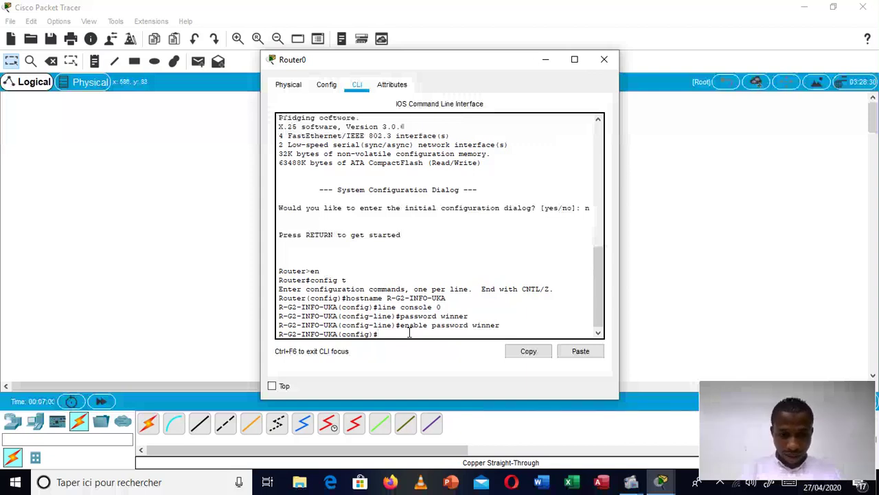
# Step: Give VTY lines 0 3 a password with login required, then leave line configuration
pyautogui.write('line')
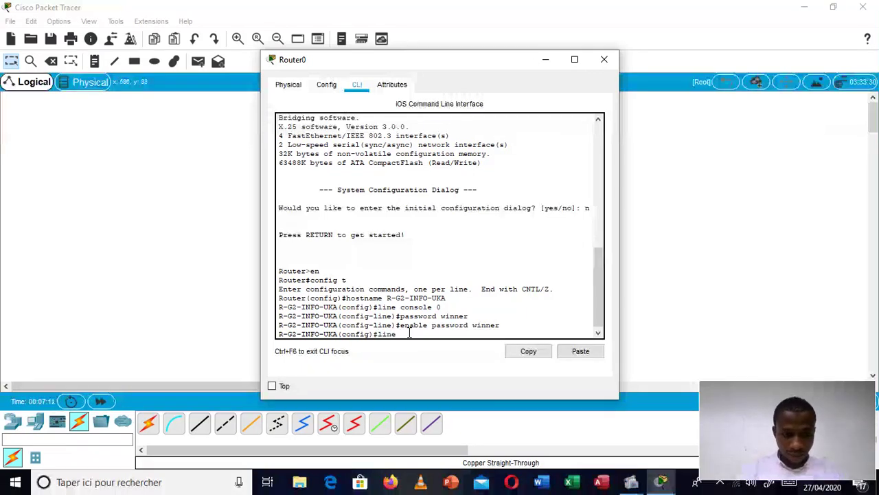
pyautogui.write(' vty 0 ')
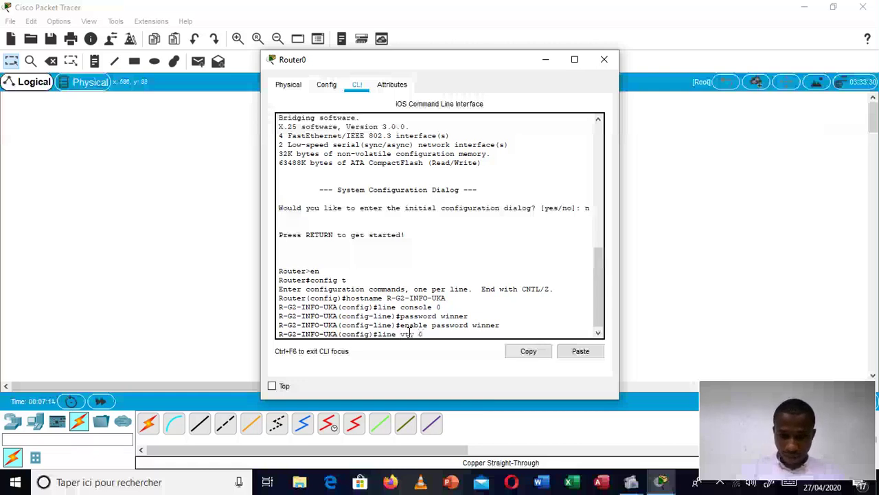
pyautogui.write('3')
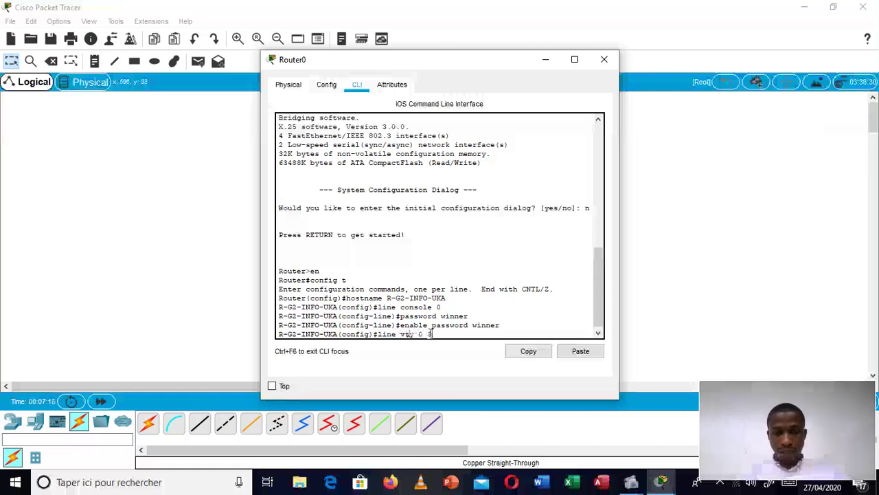
pyautogui.moveTo(431, 334); pyautogui.dragTo(425, 335)
pyautogui.click(425, 337)
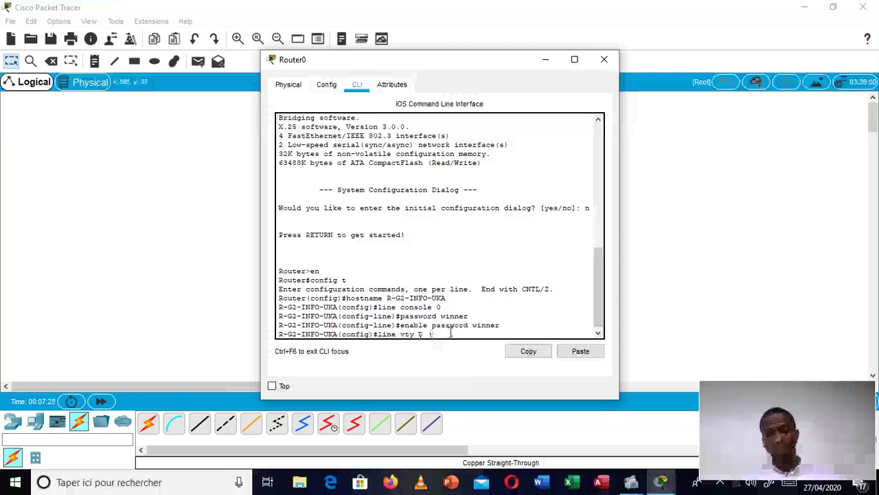
pyautogui.press('Return')
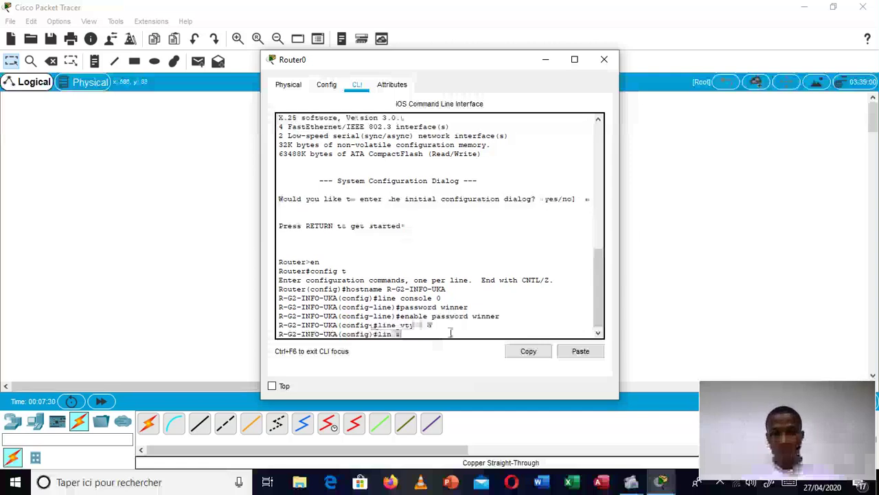
pyautogui.write('passwo')
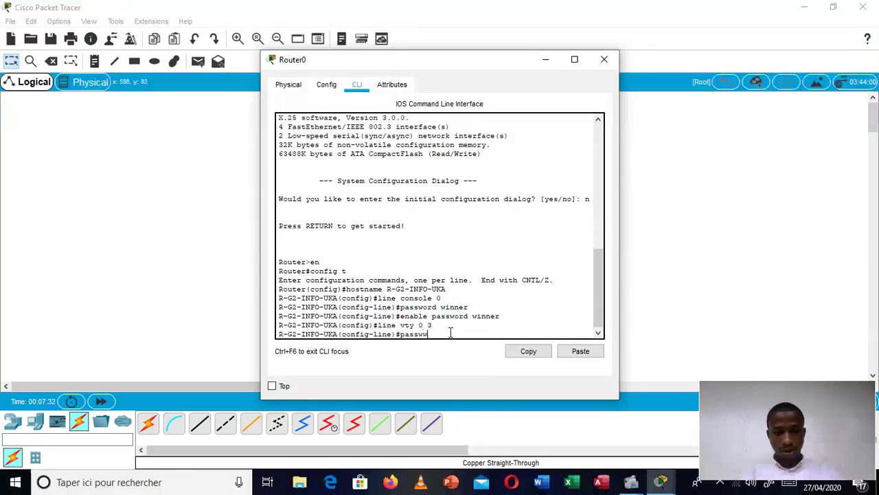
pyautogui.write('rd ')
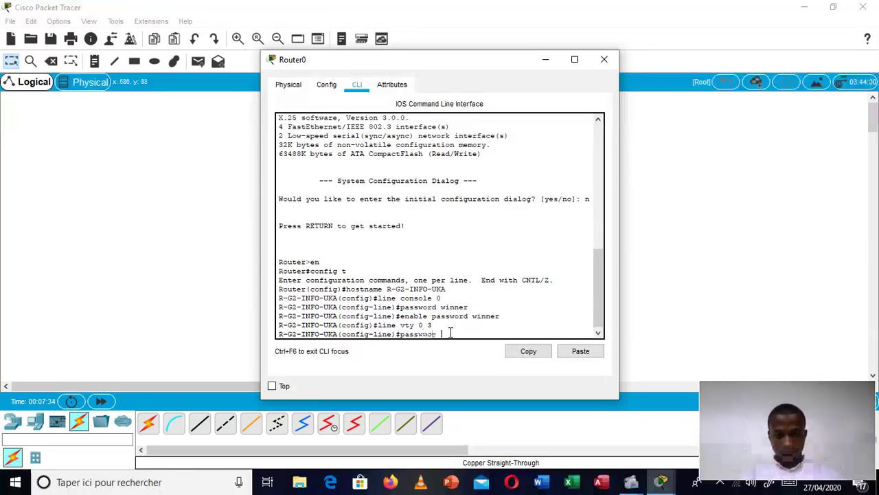
pyautogui.write('winner')
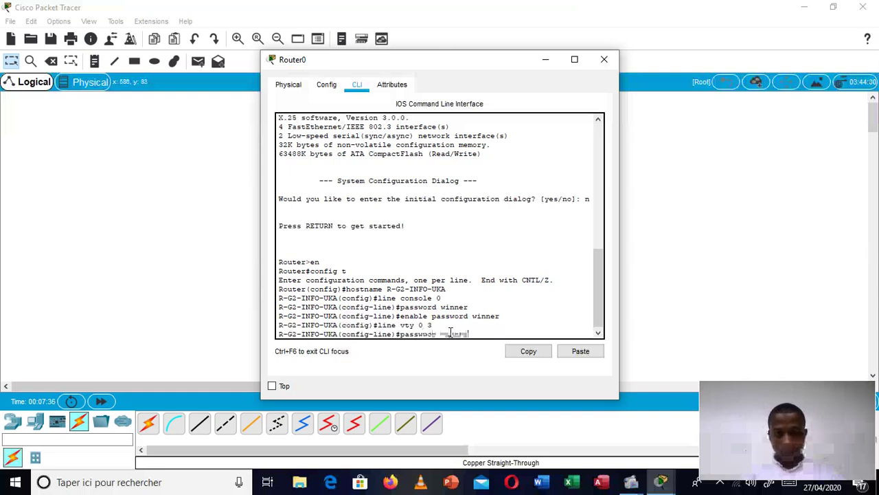
pyautogui.press('Return')
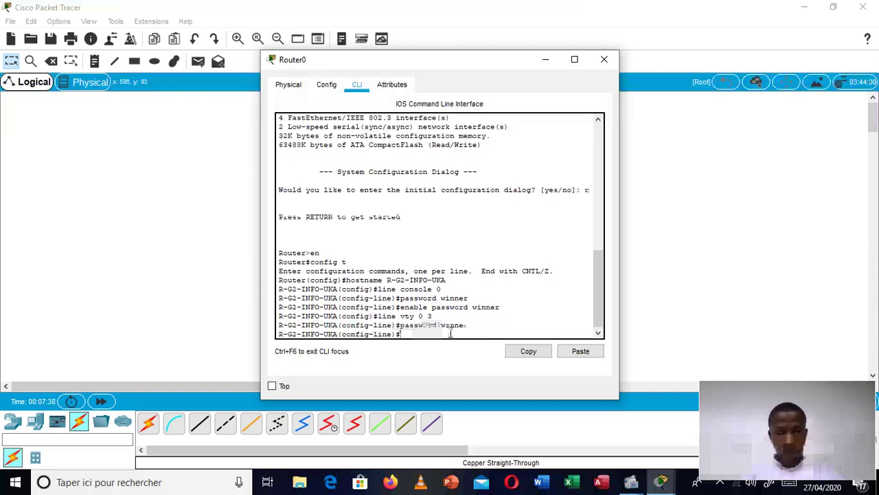
pyautogui.write('log')
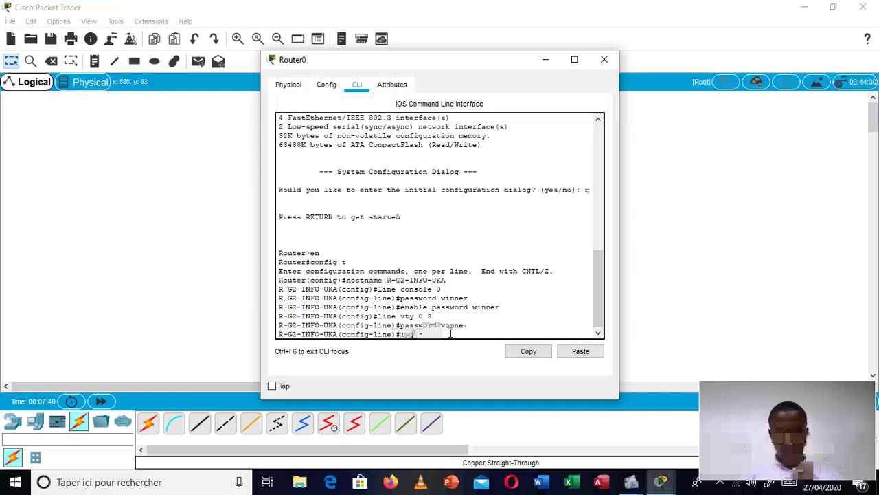
pyautogui.write('in')
pyautogui.press('Return')
pyautogui.write('passw')
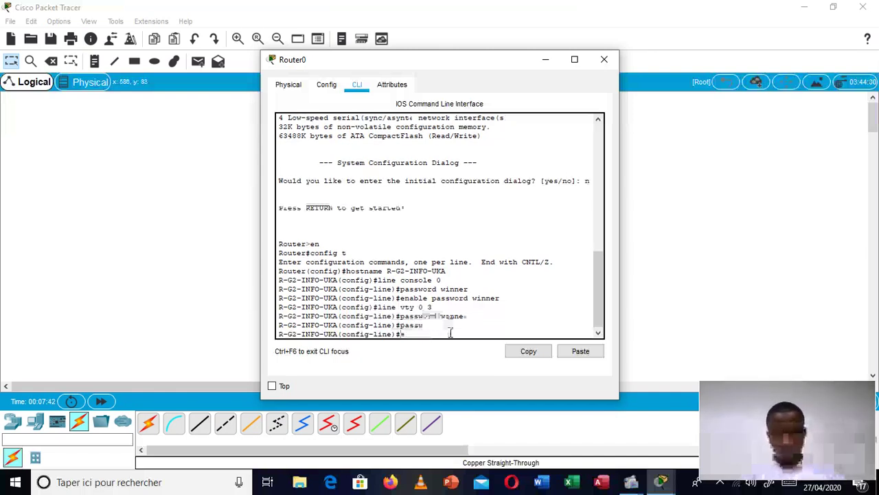
pyautogui.press('Return')
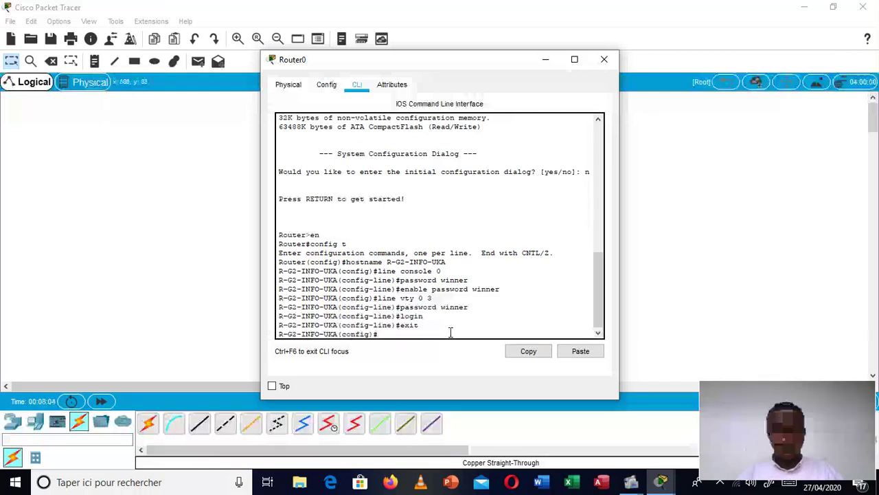
# Step: Give FastEthernet0/0 address 192.168.1.1 255.255.255.0 and description LAN-UKA, and bring it up with no shutdown
pyautogui.write('e')
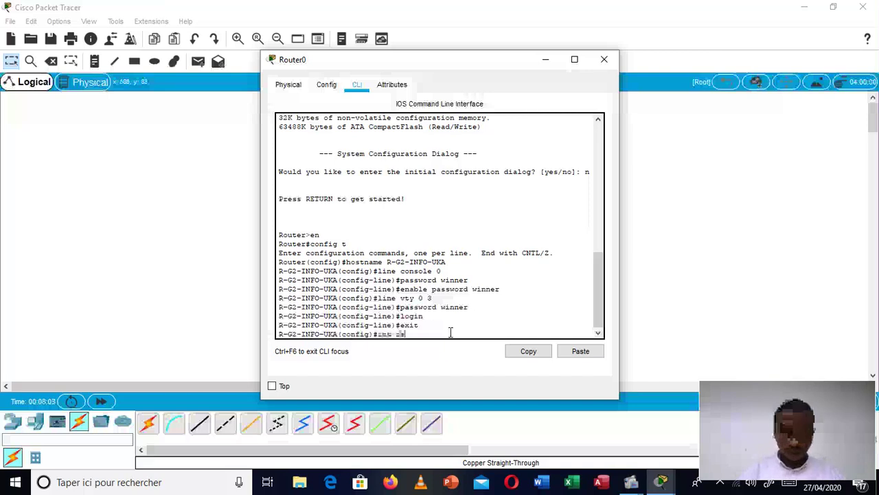
pyautogui.write('na se0/0')
pyautogui.press('Return')
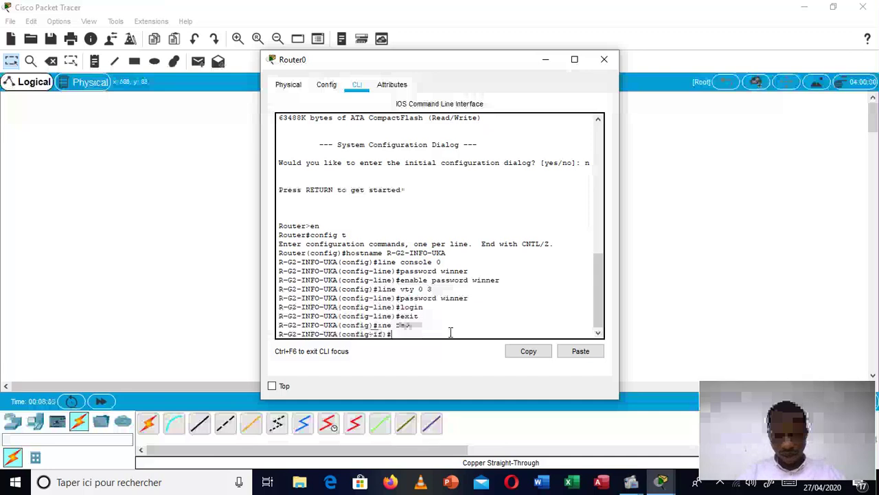
pyautogui.write('ip ad')
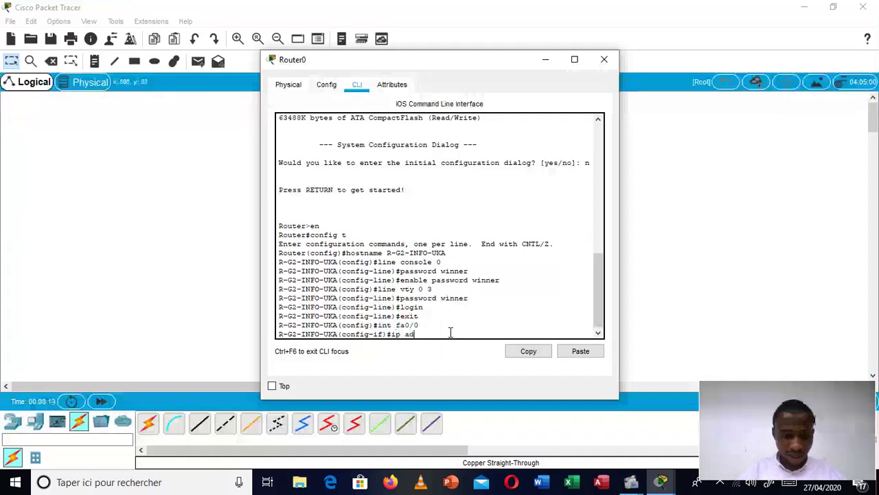
pyautogui.write('dr 1')
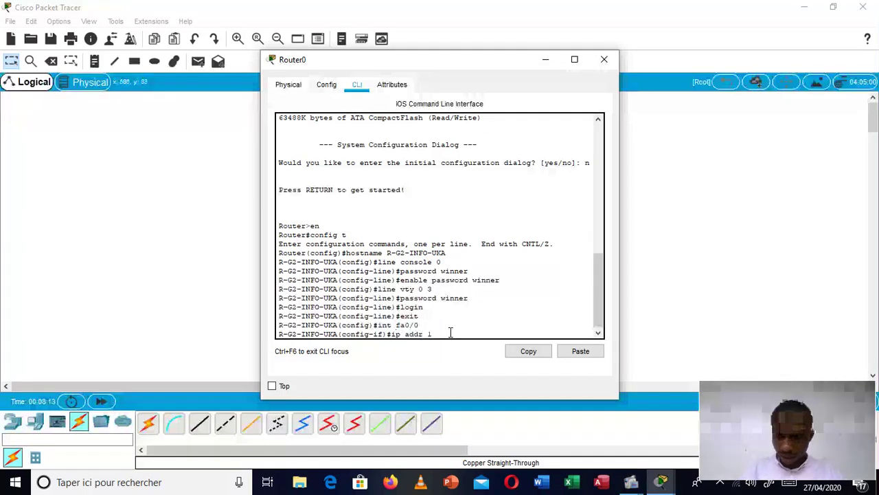
pyautogui.write('92.168.')
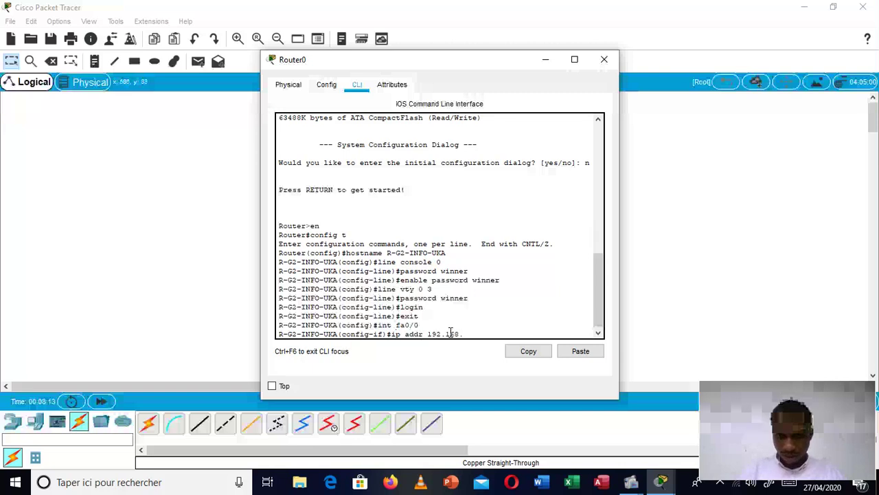
pyautogui.write('1.1')
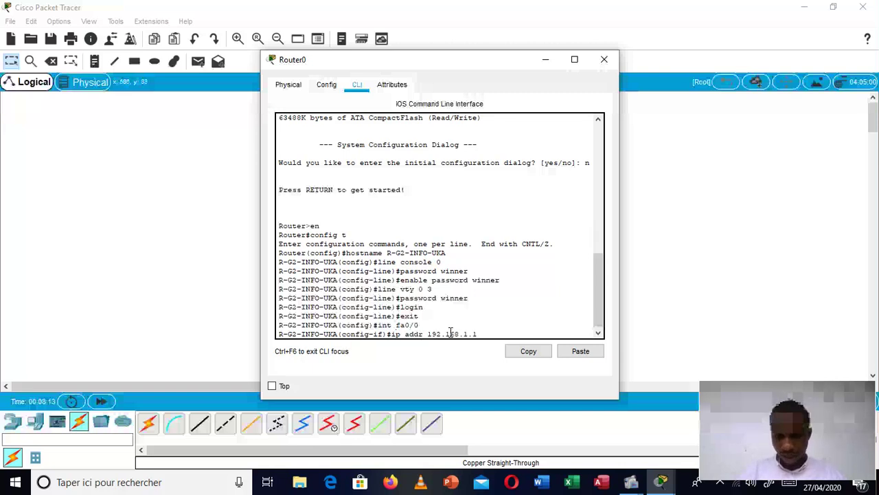
pyautogui.write(' 255.')
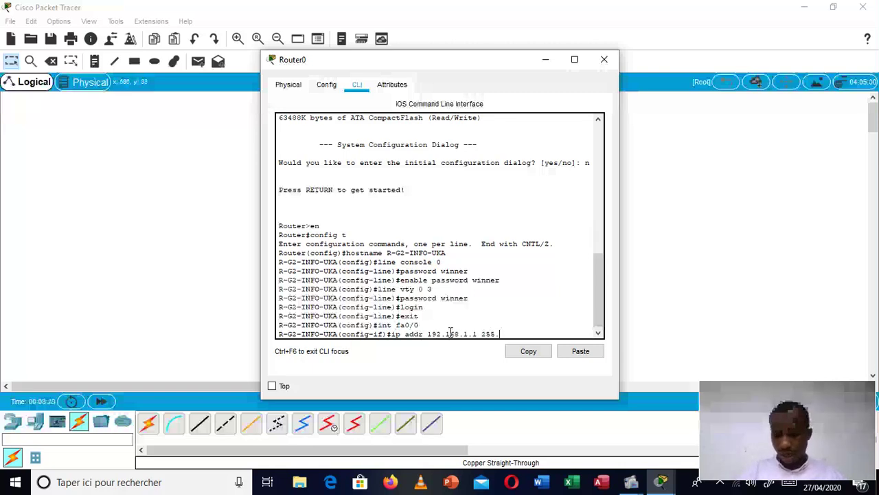
pyautogui.write('255')
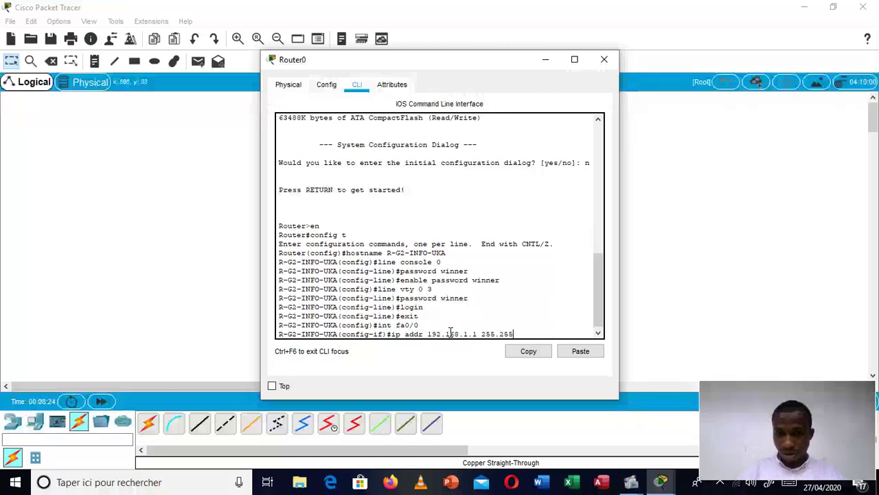
pyautogui.write('.255.0')
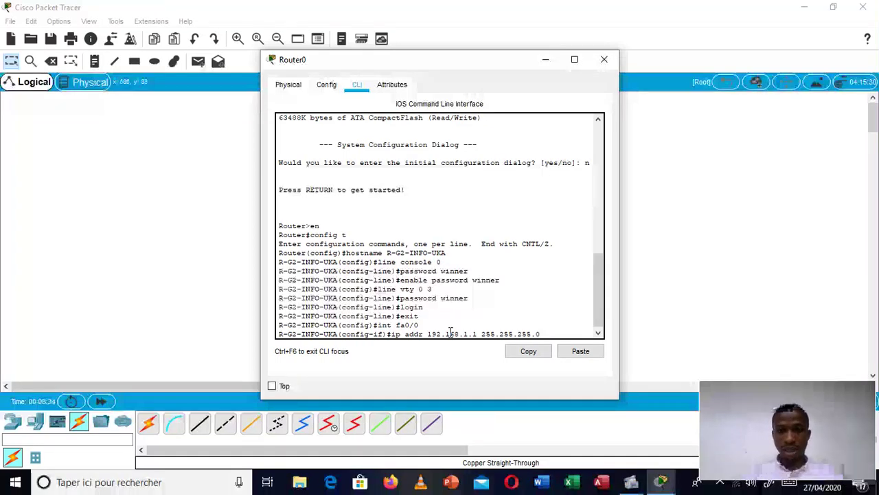
pyautogui.press('Return')
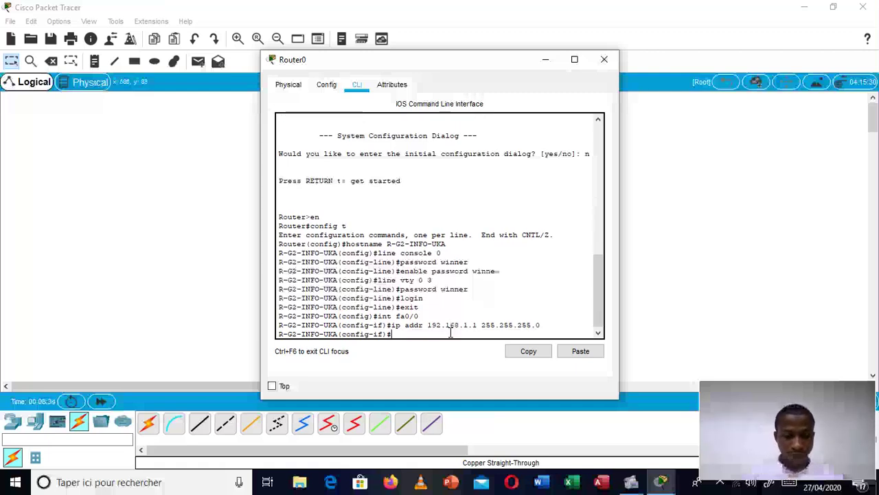
pyautogui.write('description ')
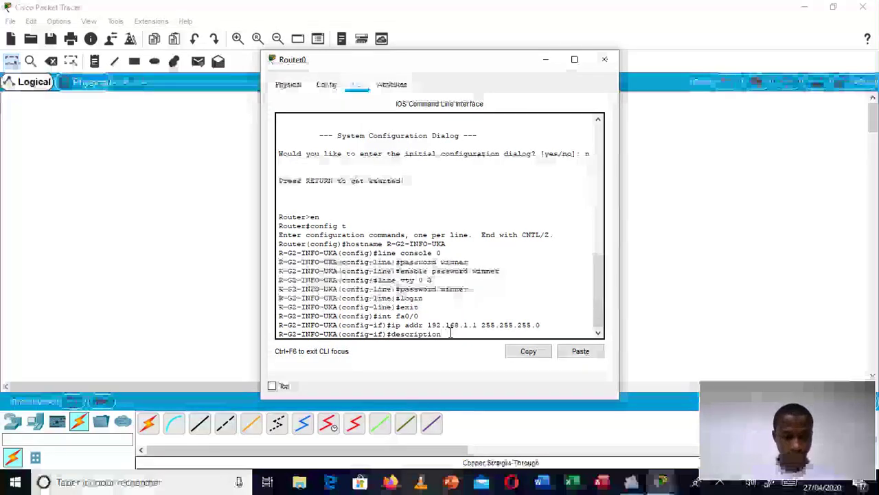
pyautogui.write('LAN')
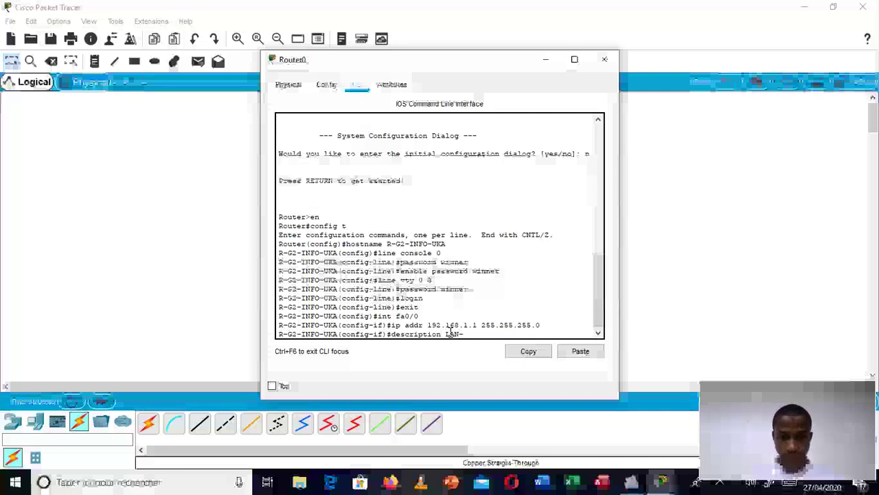
pyautogui.write('-UKA')
pyautogui.press('Return')
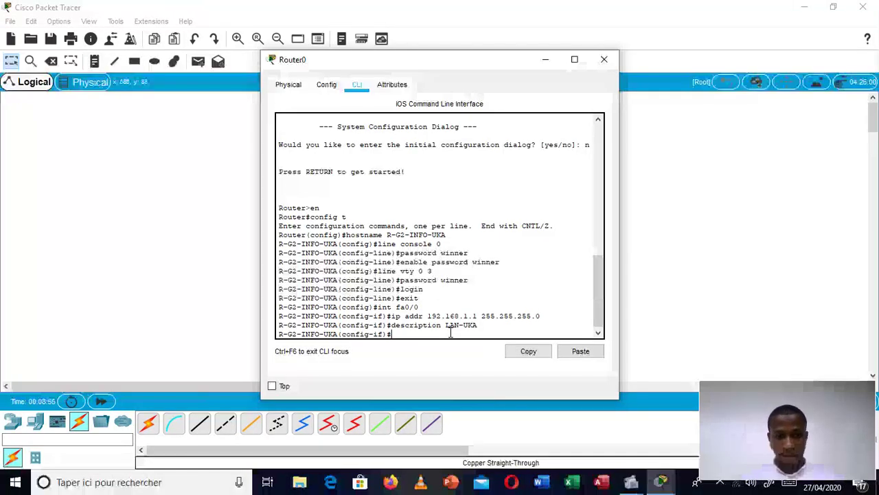
pyautogui.write('no sh')
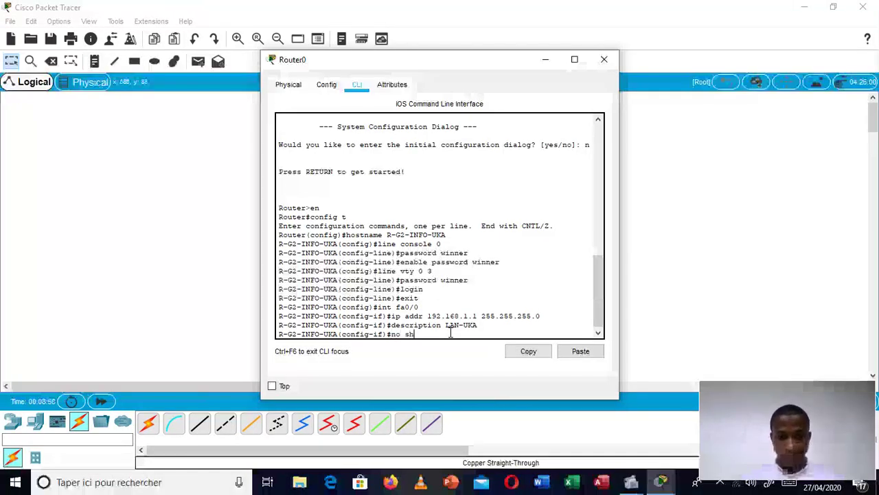
pyautogui.press('Return')
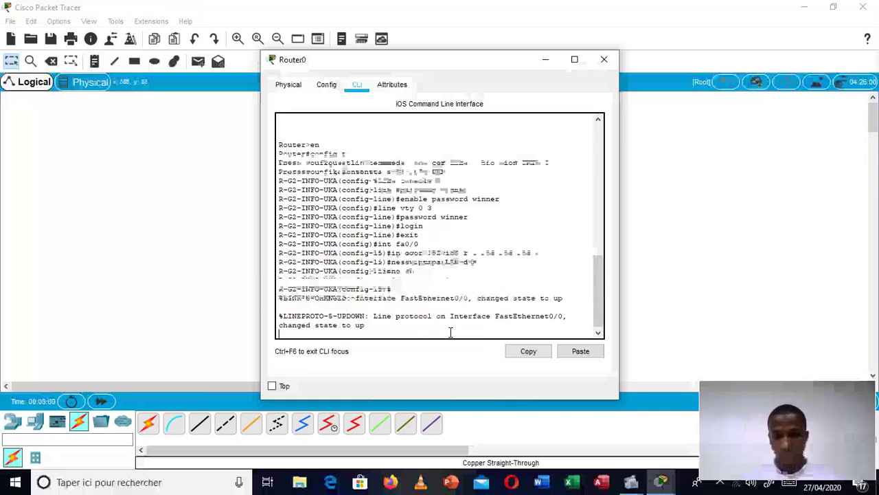
pyautogui.press('Return')
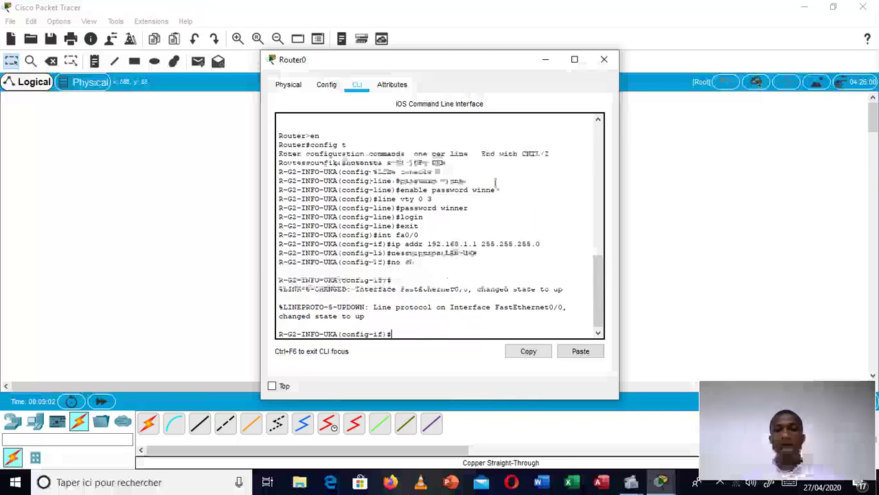
pyautogui.click(546, 60)
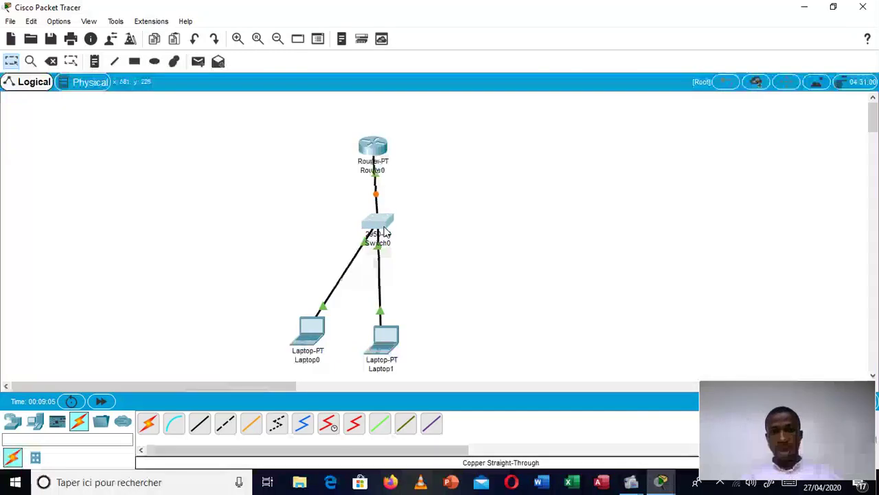
# Step: Move Laptop1 and Laptop0 up closer to Switch0 and nudge Router0 left
pyautogui.moveTo(395, 332); pyautogui.dragTo(420, 305)
pyautogui.moveTo(308, 336); pyautogui.dragTo(322, 324)
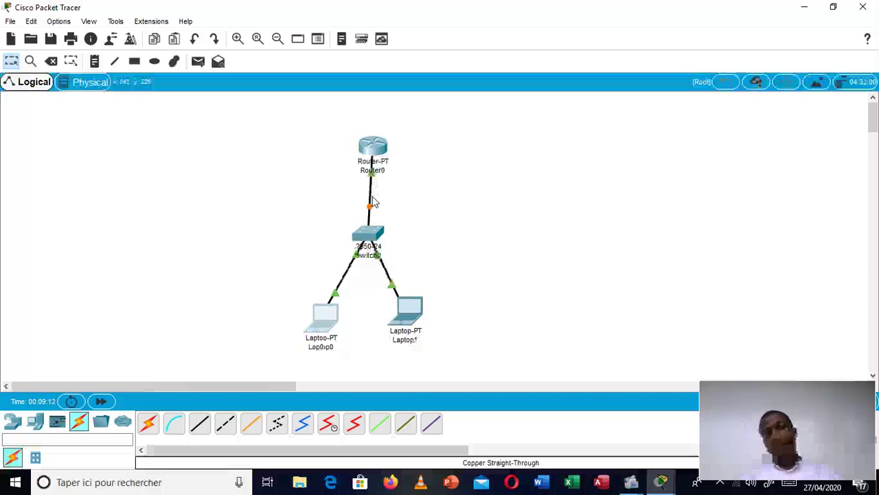
pyautogui.moveTo(364, 163); pyautogui.dragTo(357, 164)
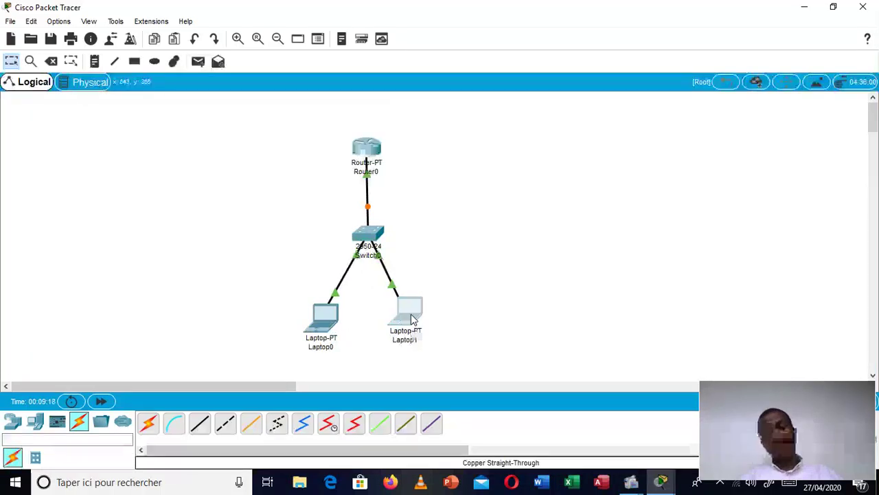
pyautogui.moveTo(411, 322); pyautogui.dragTo(412, 314)
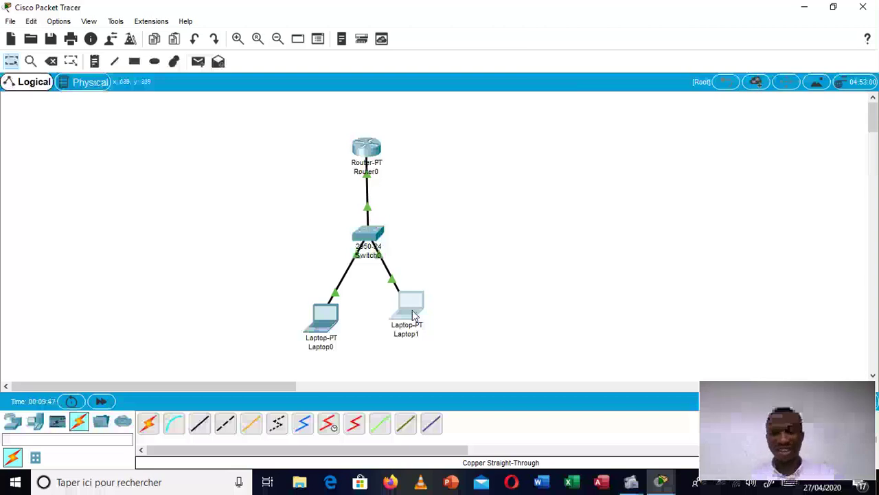
# Step: Reopen Router0's CLI, exit interface mode, and create DHCP pool UKA
pyautogui.click(366, 150)
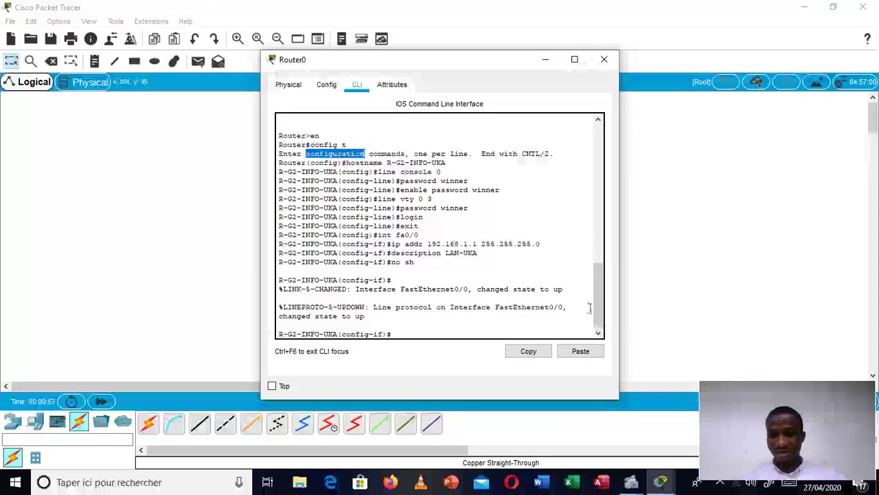
pyautogui.click(443, 332)
pyautogui.press('Return')
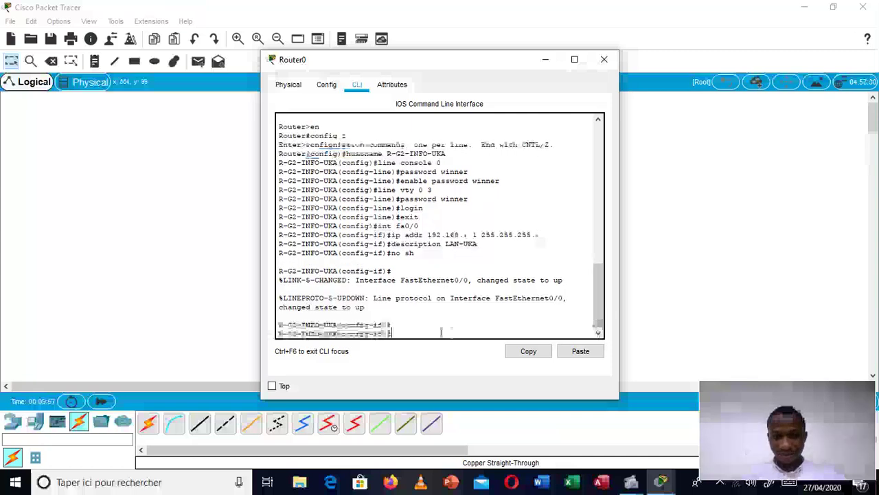
pyautogui.write('exi')
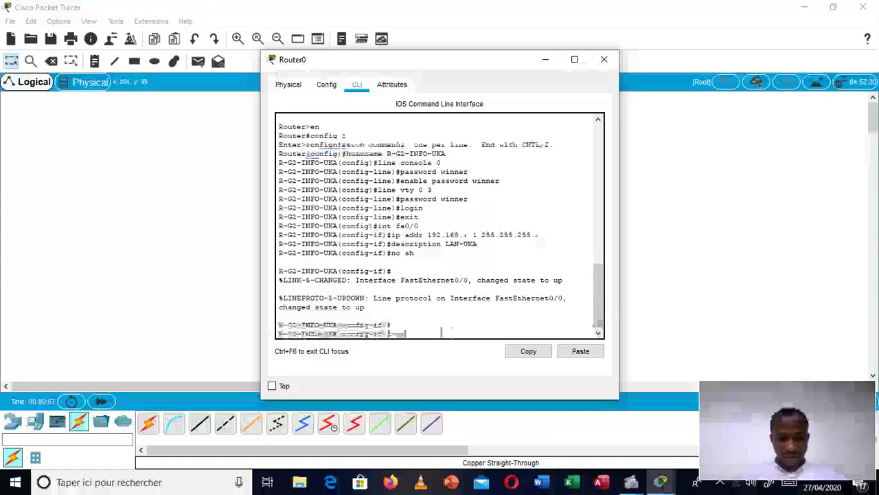
pyautogui.write('t')
pyautogui.press('Return')
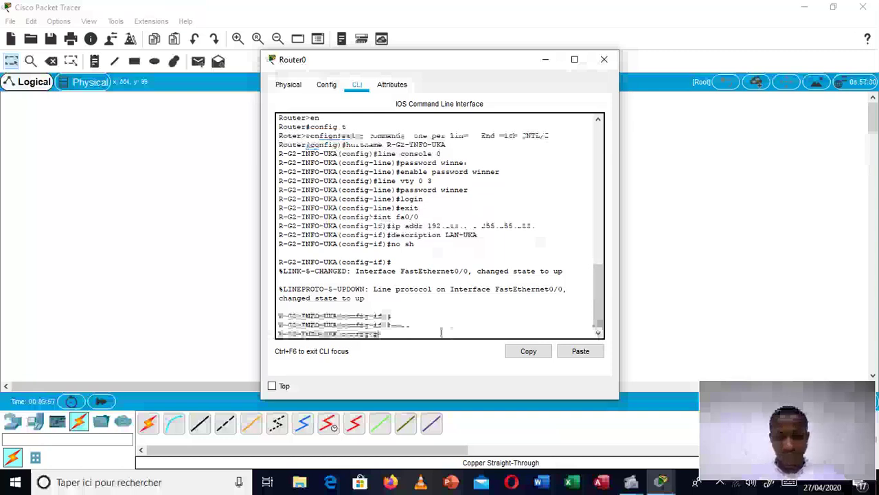
pyautogui.write('i')
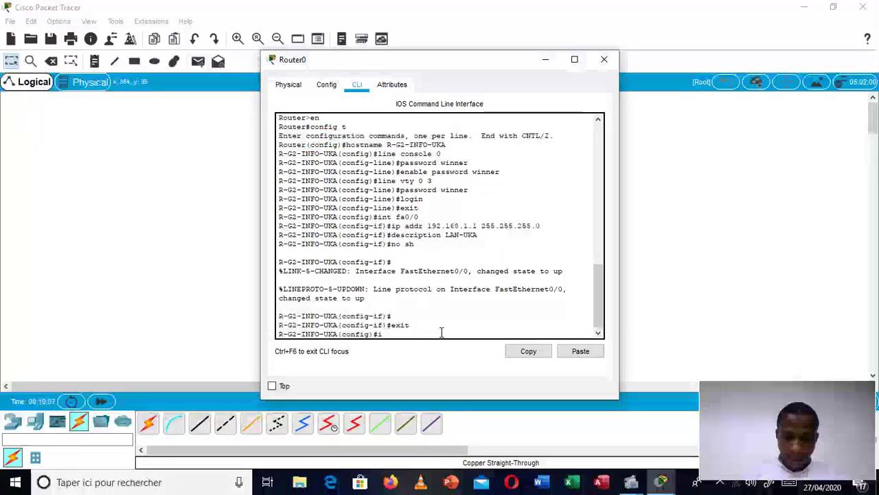
pyautogui.write('p dhcp pool')
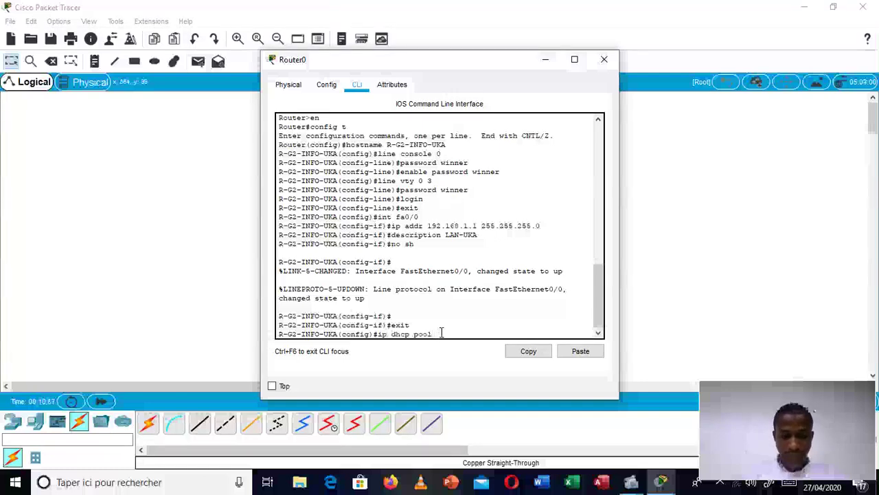
pyautogui.write(' UKA')
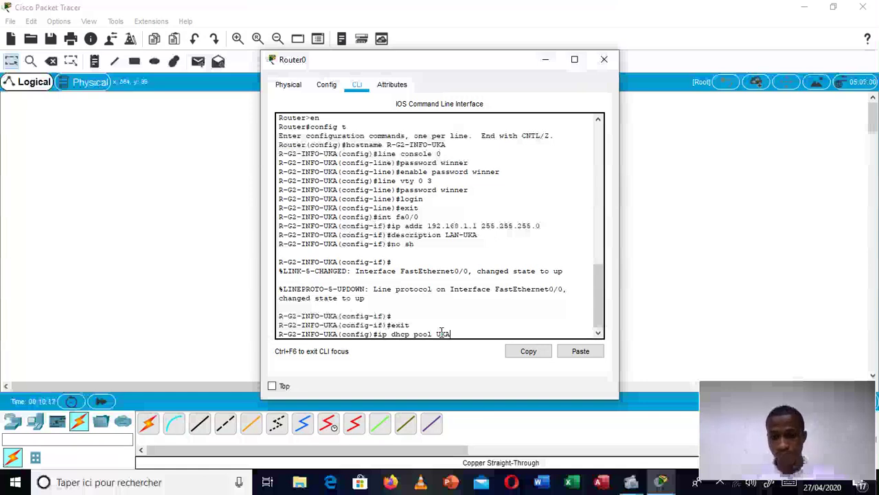
pyautogui.press('Return')
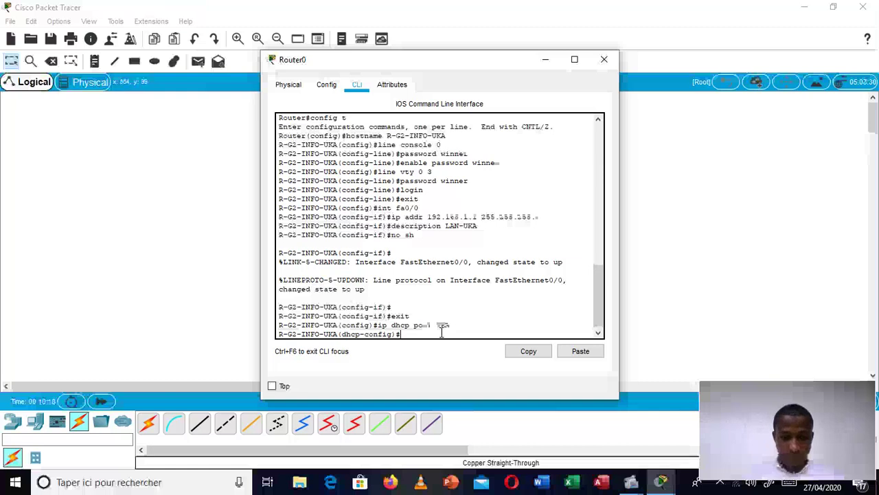
# Step: Set the pool network to 192.168.1.0 255.255.255.0
pyautogui.write('networ')
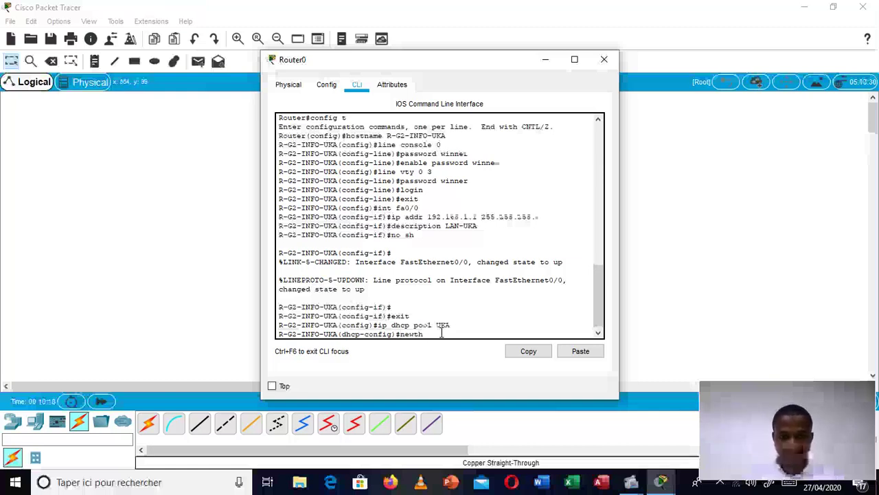
pyautogui.press('BackSpace')
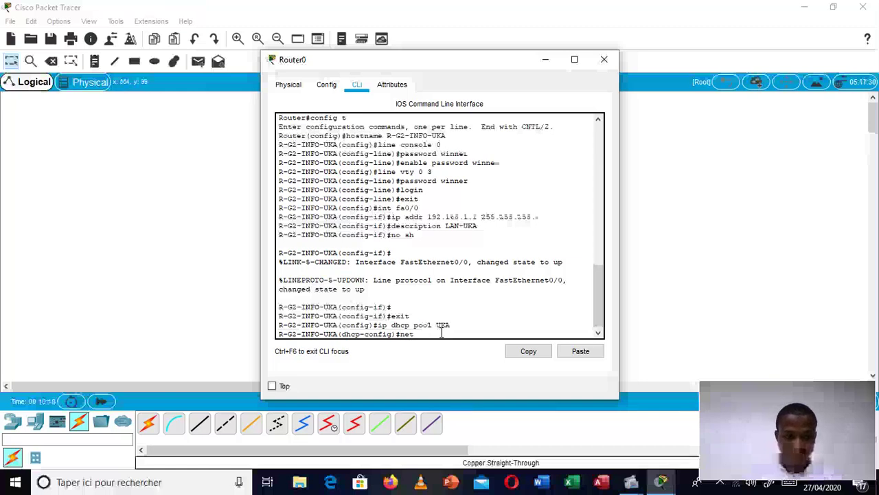
pyautogui.write('work')
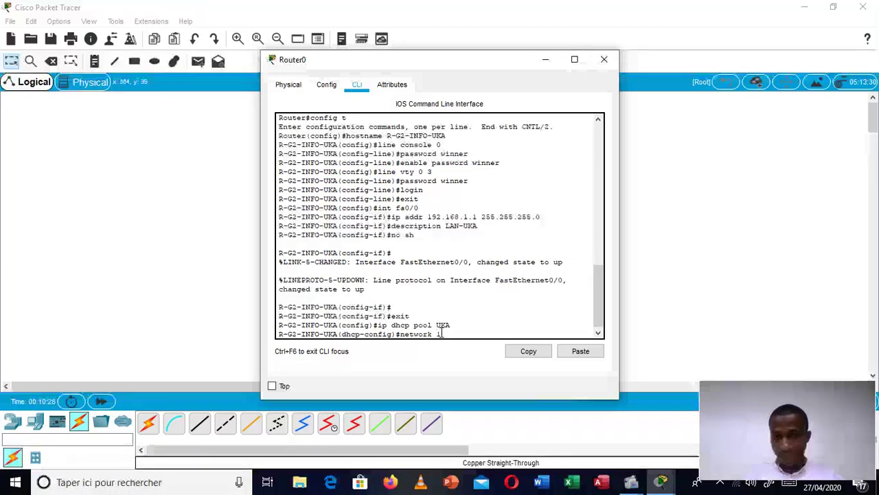
pyautogui.write(' 192.168.')
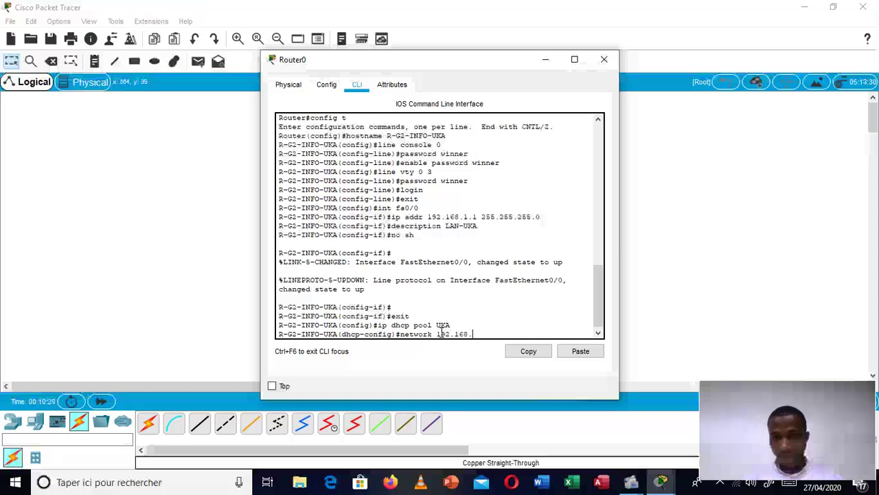
pyautogui.write('1.0')
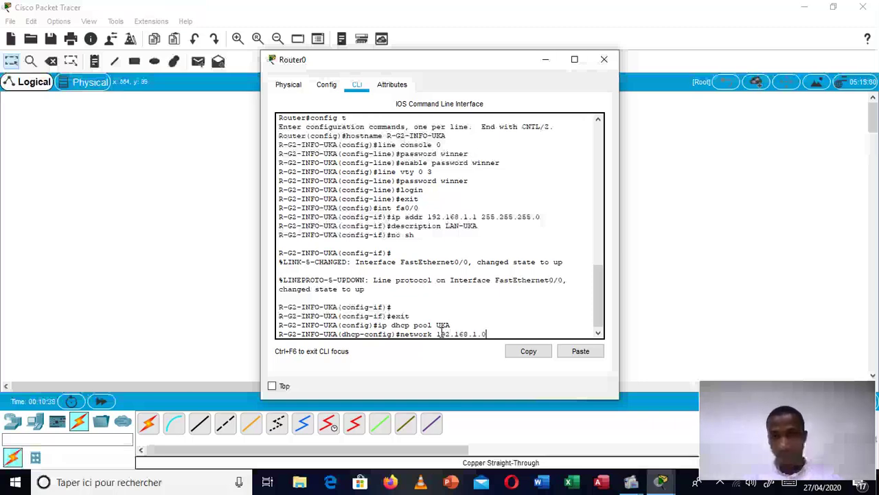
pyautogui.write(' 255')
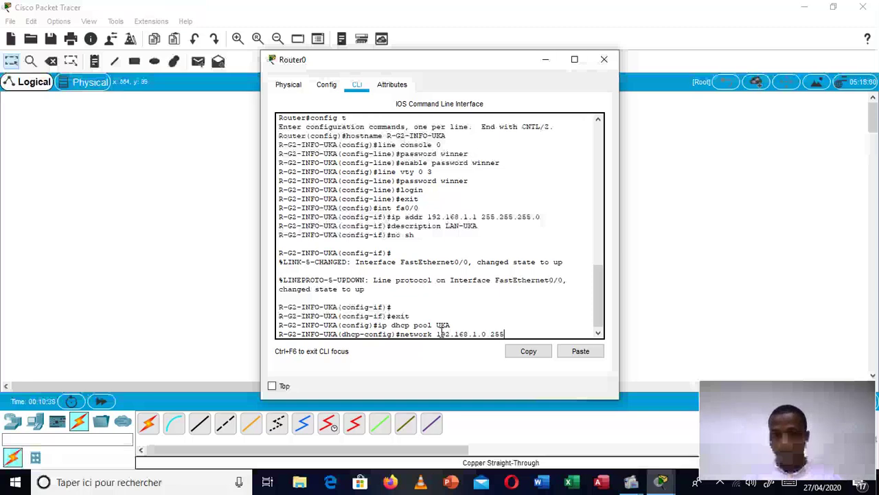
pyautogui.write('.255.255.0')
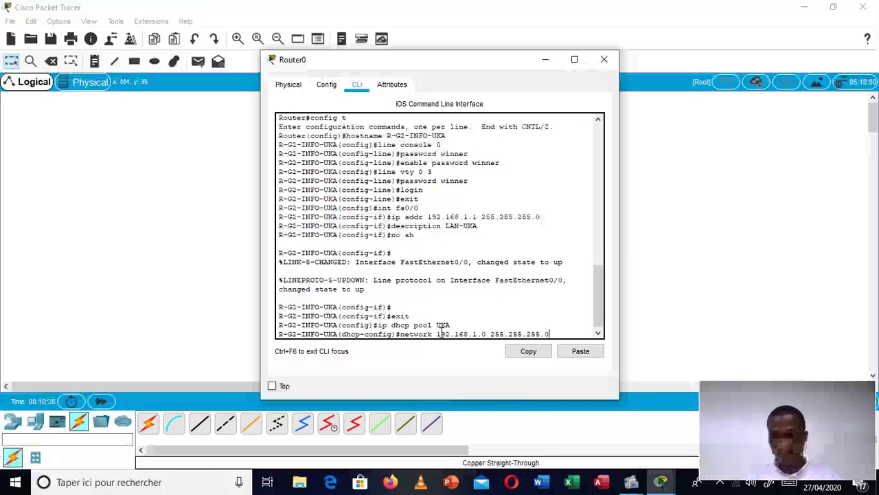
pyautogui.press('Return')
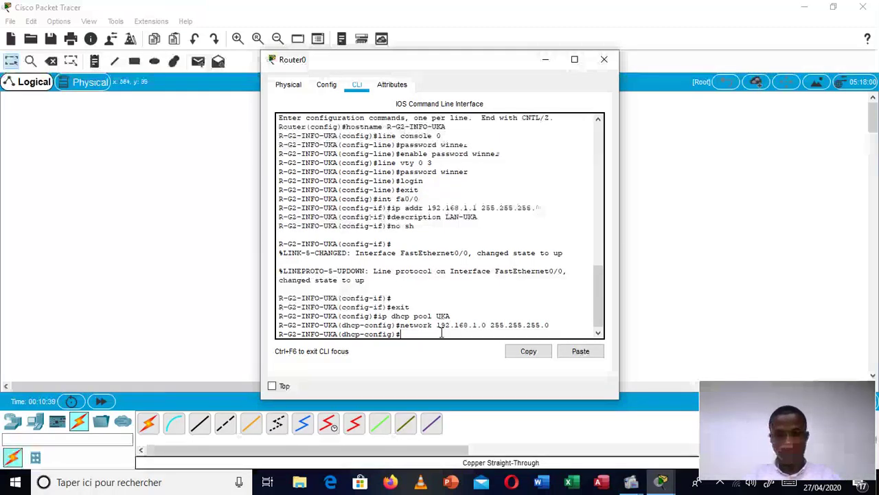
pyautogui.write('no')
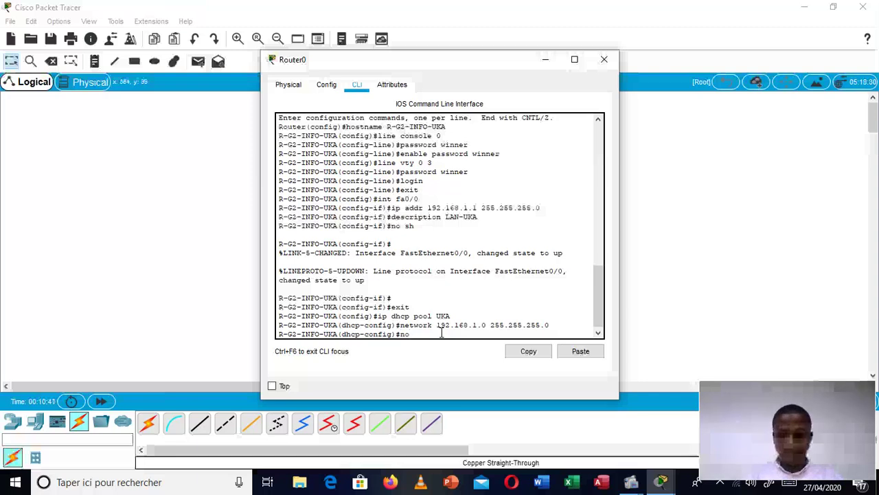
pyautogui.press('BackSpace')
pyautogui.press('BackSpace')
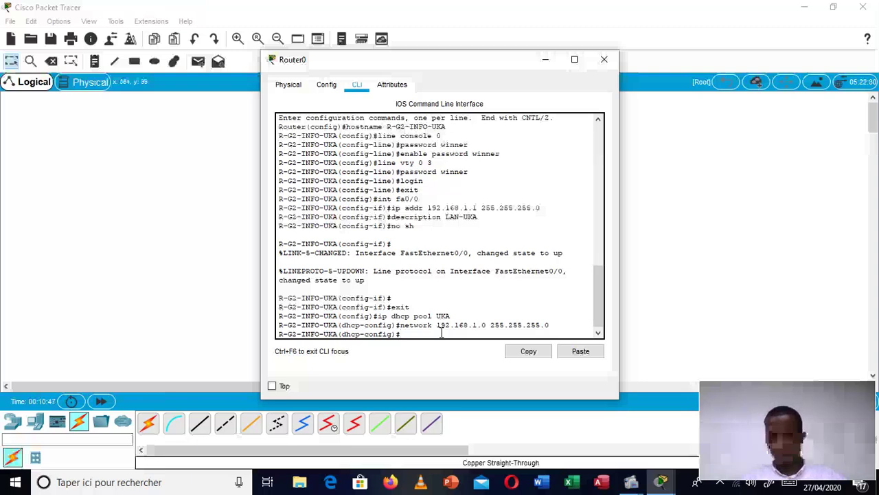
# Step: Enter 192.168.1.1 as the UKA pool's default gateway
pyautogui.write('defa')
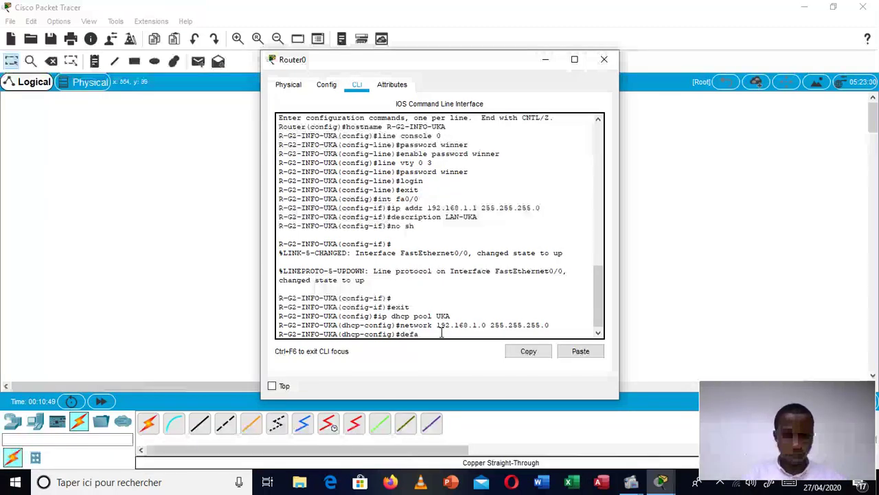
pyautogui.write('ult ')
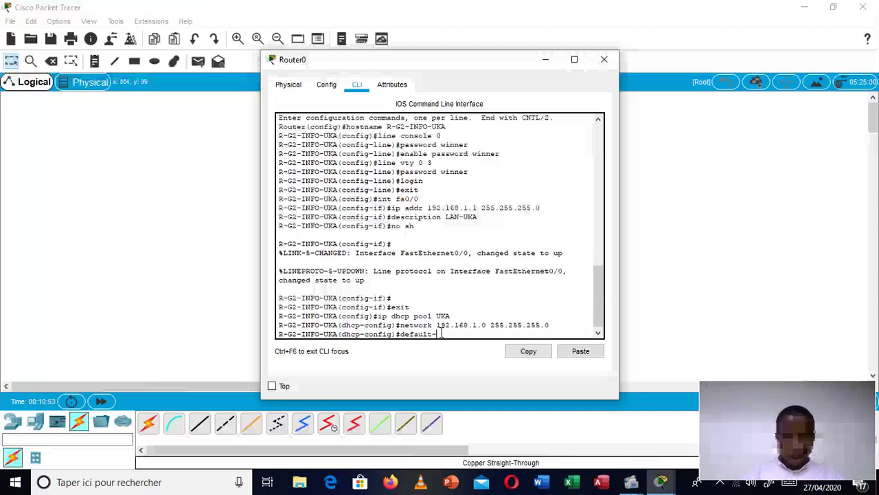
pyautogui.write('router')
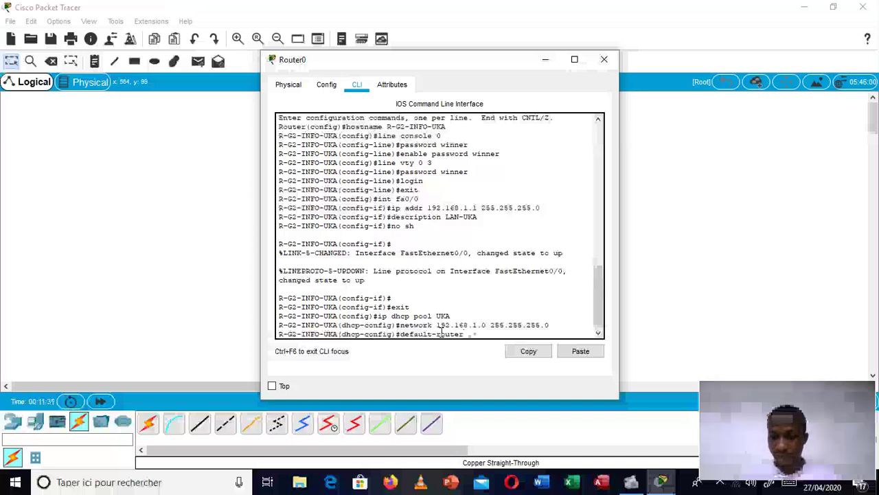
pyautogui.write('192.168')
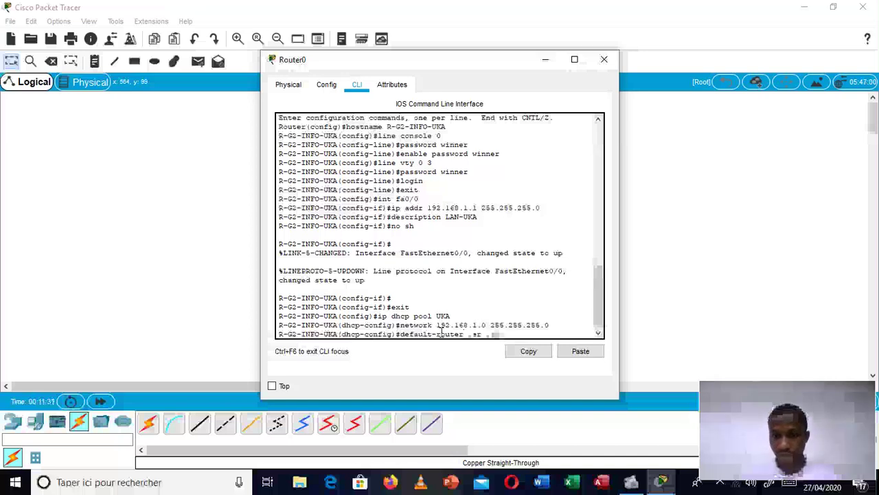
pyautogui.write('.1.1')
pyautogui.press('Return')
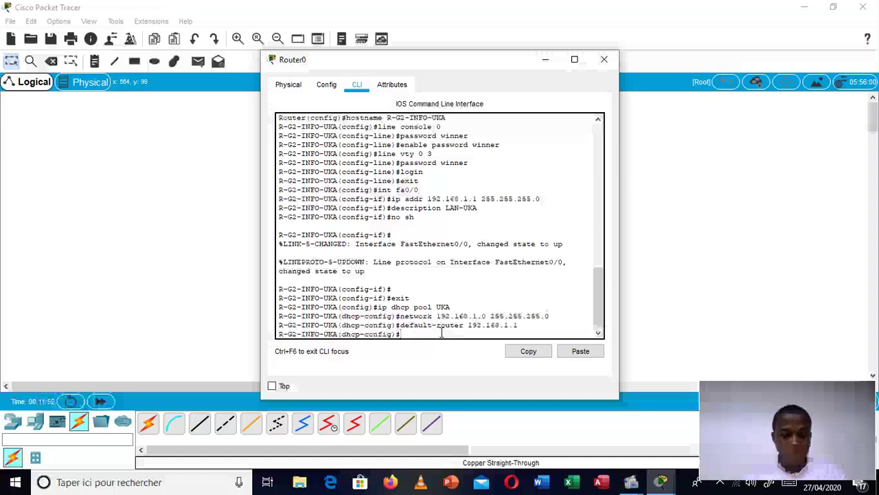
# Step: Give the UKA pool DNS server 8.8.8.8, correcting the mistyped command, then exit the pool
pyautogui.write('dns-ser')
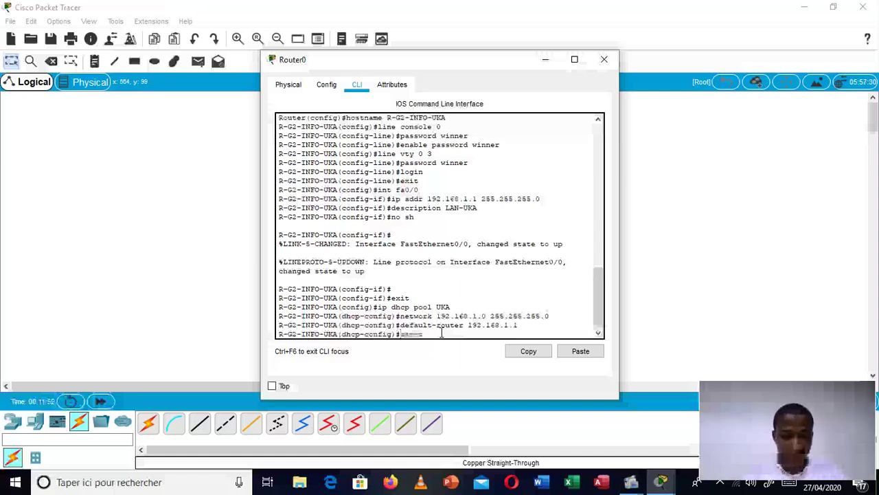
pyautogui.write('ver')
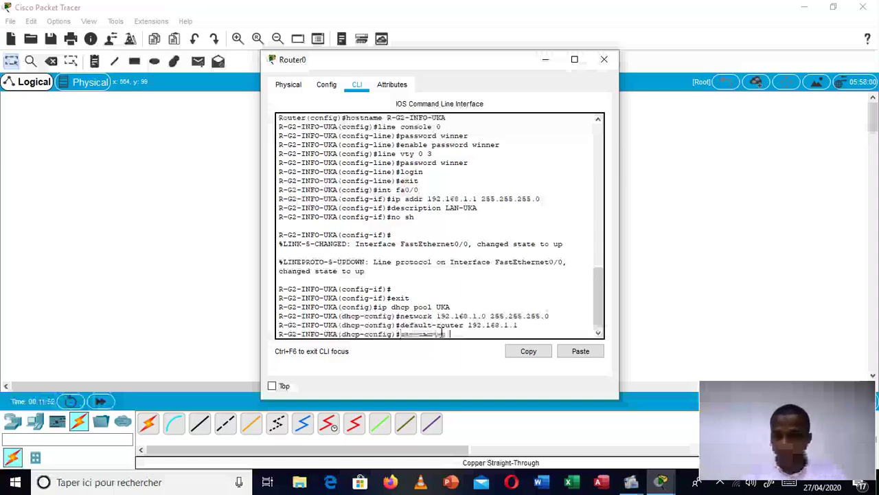
pyautogui.write(' 192')
pyautogui.write('.8.8.8')
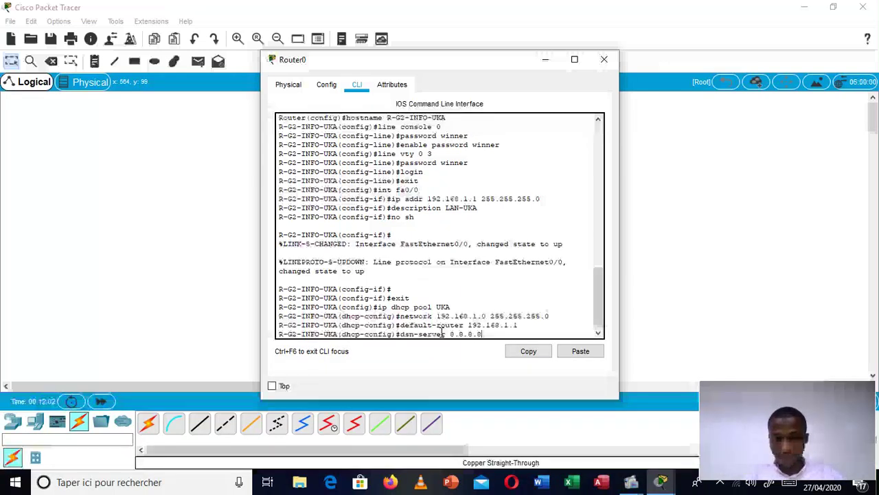
pyautogui.press('Return')
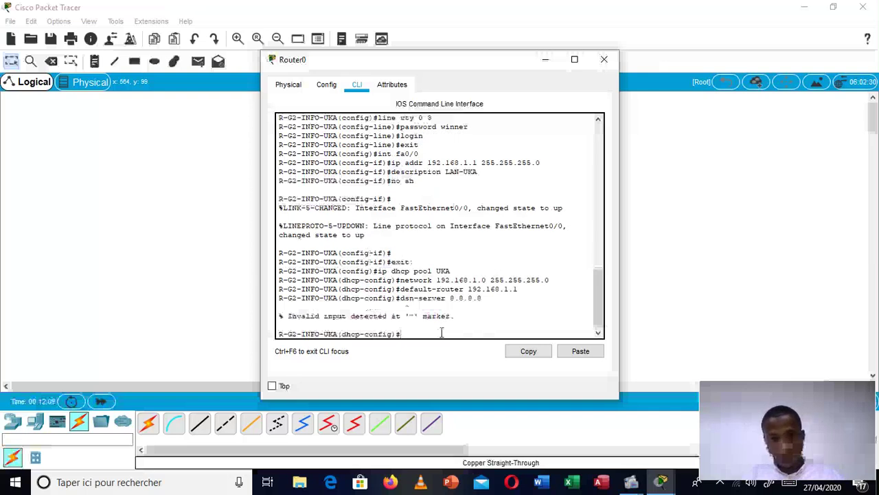
pyautogui.press('Up')
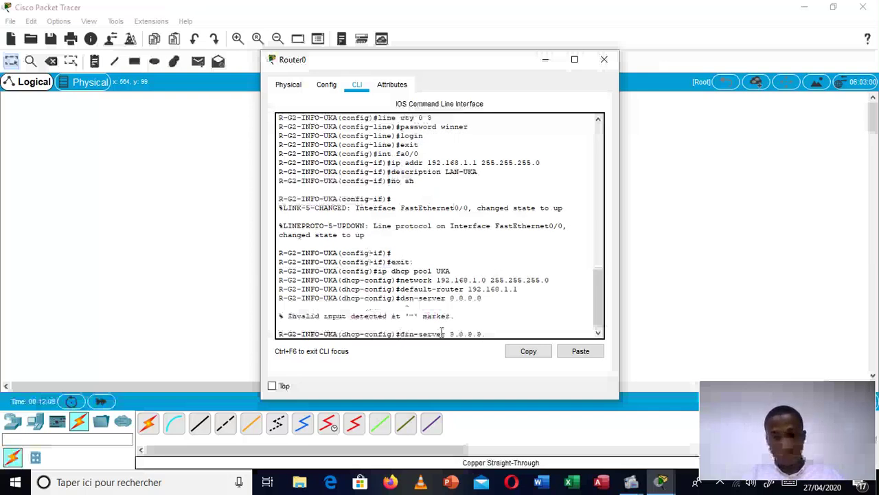
pyautogui.press('Left')
pyautogui.press('Left')
pyautogui.press('Left')
pyautogui.press('Left')
pyautogui.press('Left')
pyautogui.press('Left')
pyautogui.press('Left')
pyautogui.press('Left')
pyautogui.press('Left')
pyautogui.press('Left')
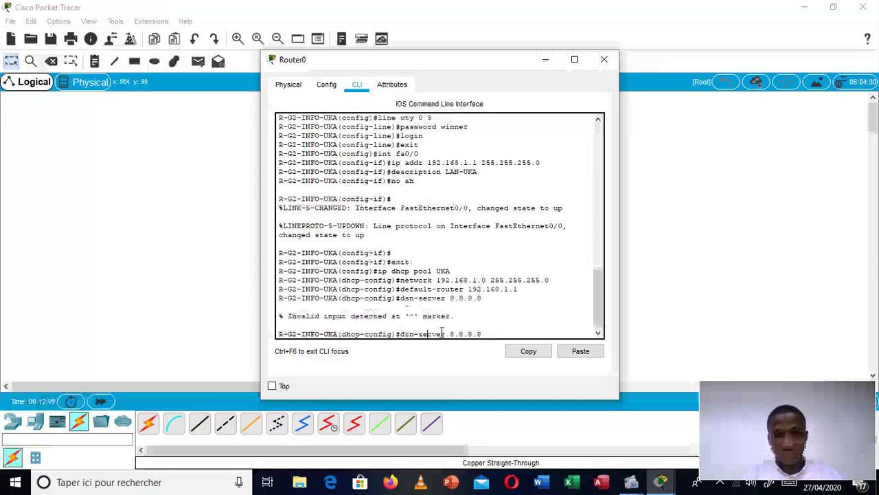
pyautogui.press('BackSpace')
pyautogui.press('BackSpace')
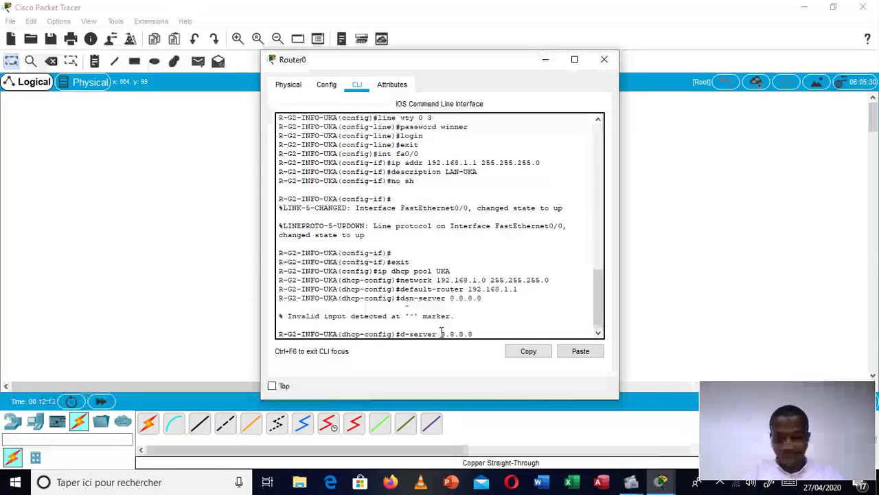
pyautogui.write('ns')
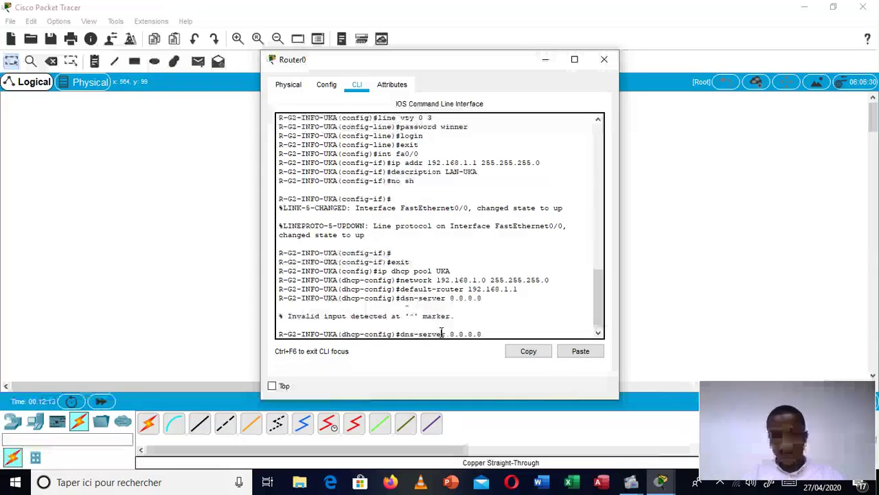
pyautogui.press('Right')
pyautogui.press('Right')
pyautogui.press('Right')
pyautogui.press('Right')
pyautogui.press('Right')
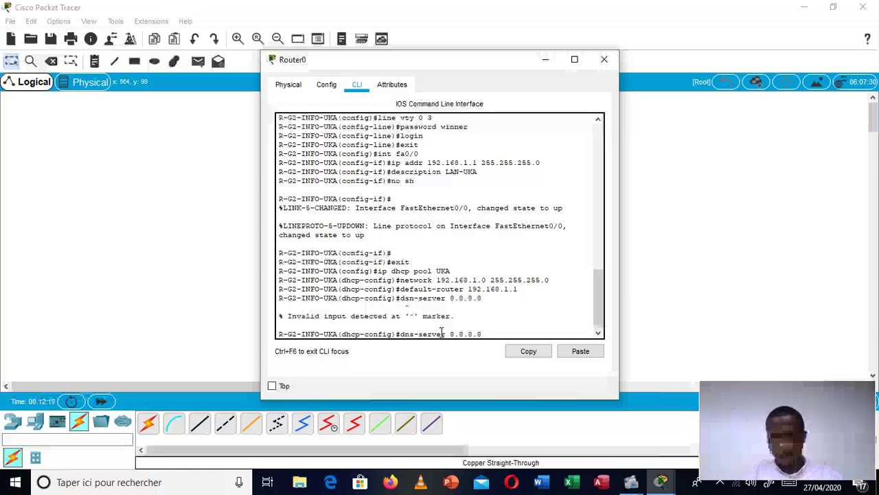
pyautogui.press('Return')
pyautogui.write('xi')
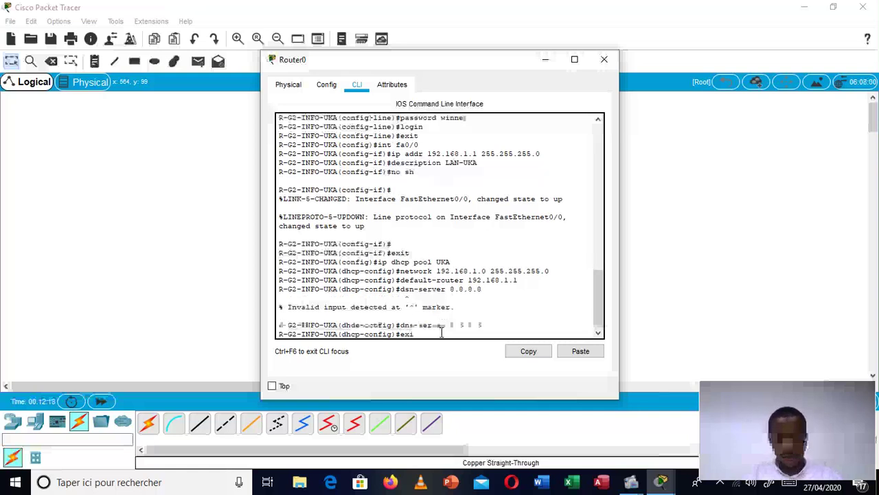
pyautogui.write('t')
pyautogui.press('Return')
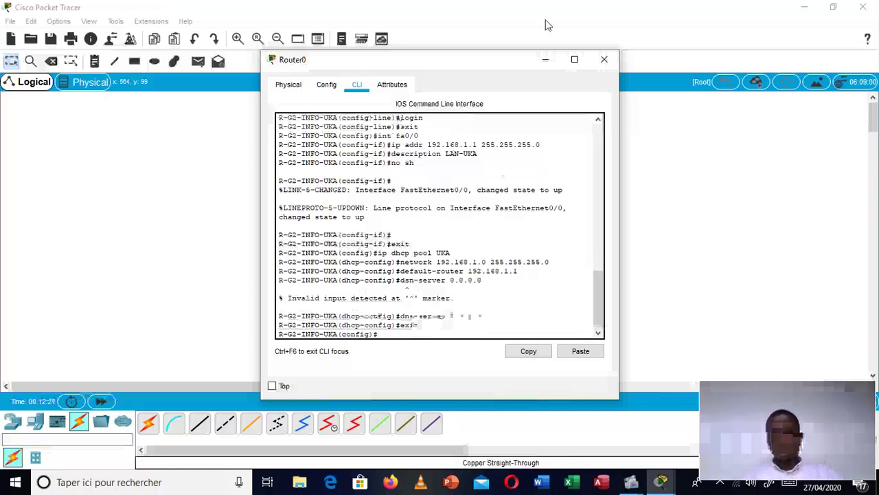
# Step: Switch Laptop0's IP configuration to DHCP
pyautogui.click(546, 61)
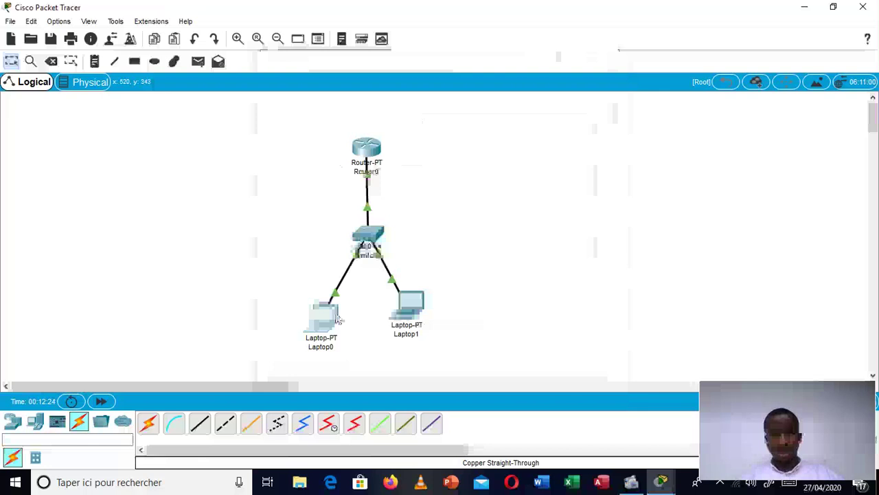
pyautogui.click(337, 318)
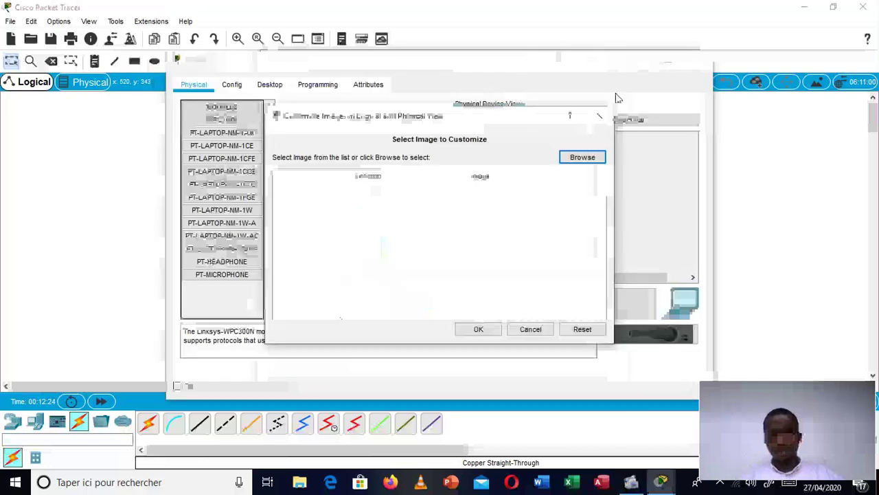
pyautogui.click(600, 117)
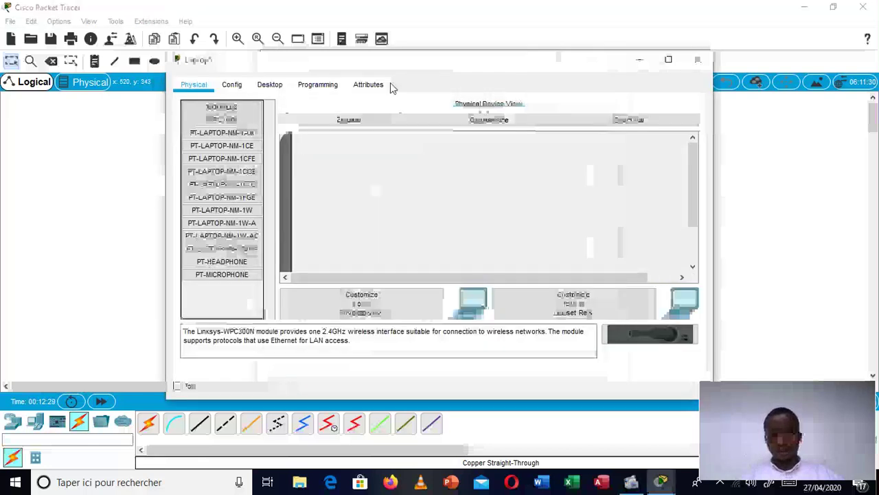
pyautogui.click(283, 86)
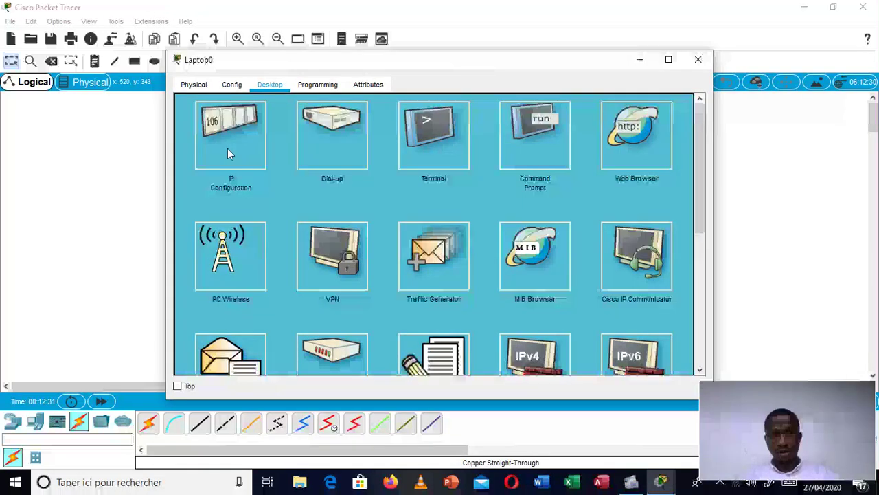
pyautogui.click(227, 148)
pyautogui.click(191, 102)
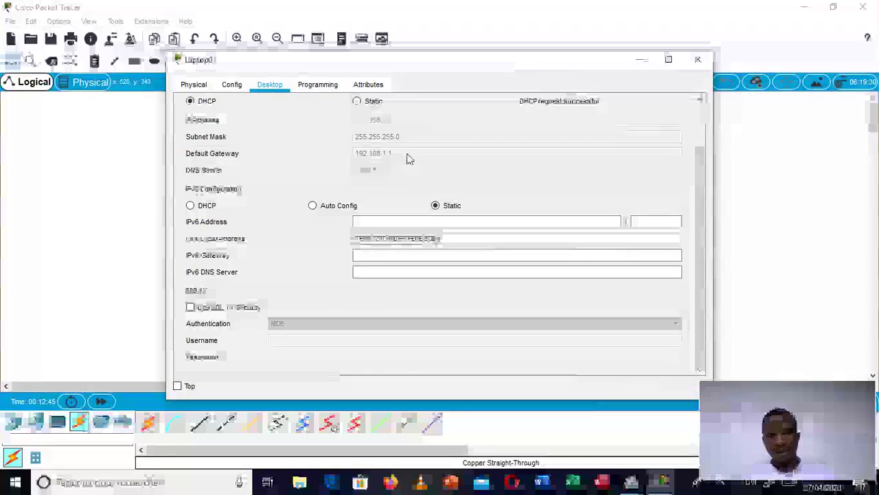
pyautogui.click(700, 60)
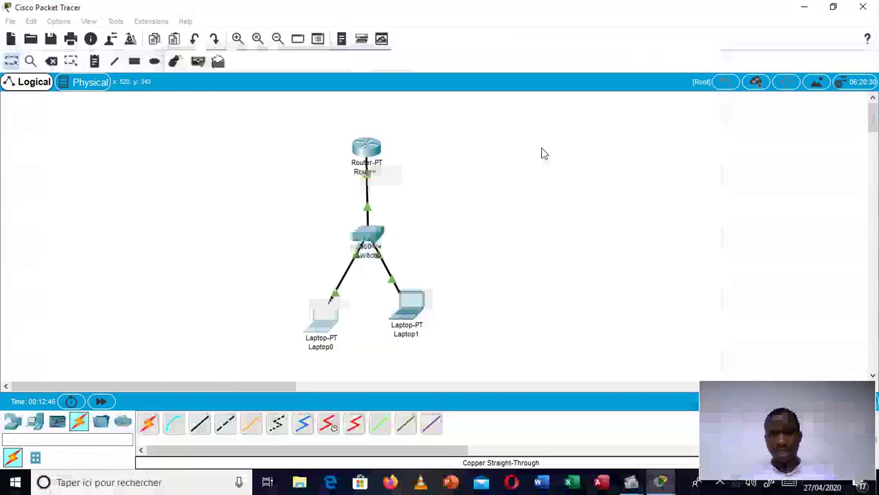
# Step: Switch Laptop1 to DHCP so it receives 192.168.1.3, gateway 192.168.1.1, DNS 8.8.8.8
pyautogui.click(414, 317)
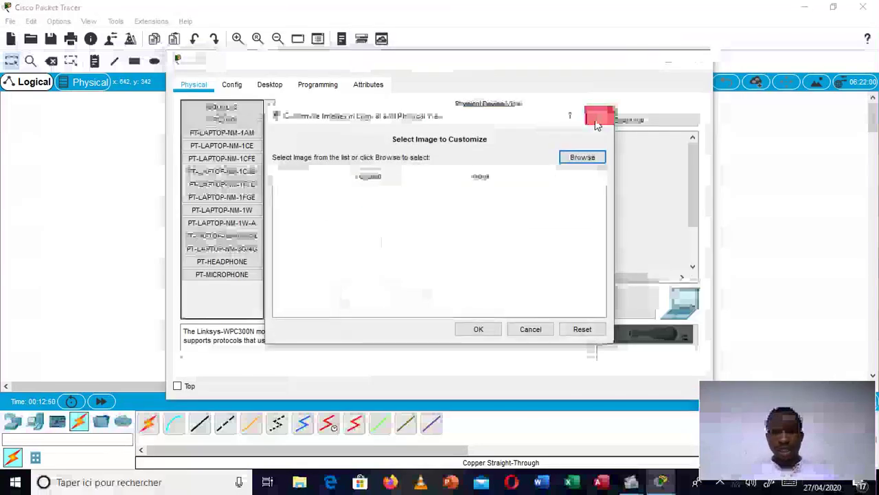
pyautogui.click(597, 118)
pyautogui.click(281, 84)
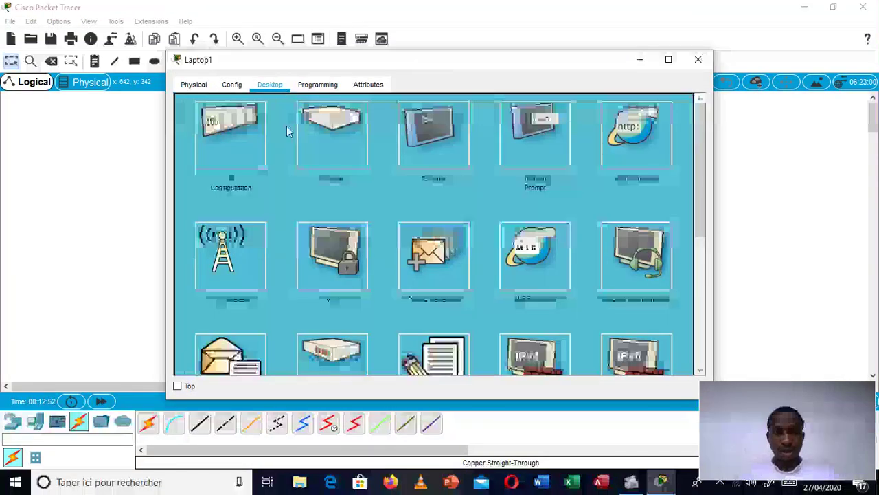
pyautogui.click(260, 138)
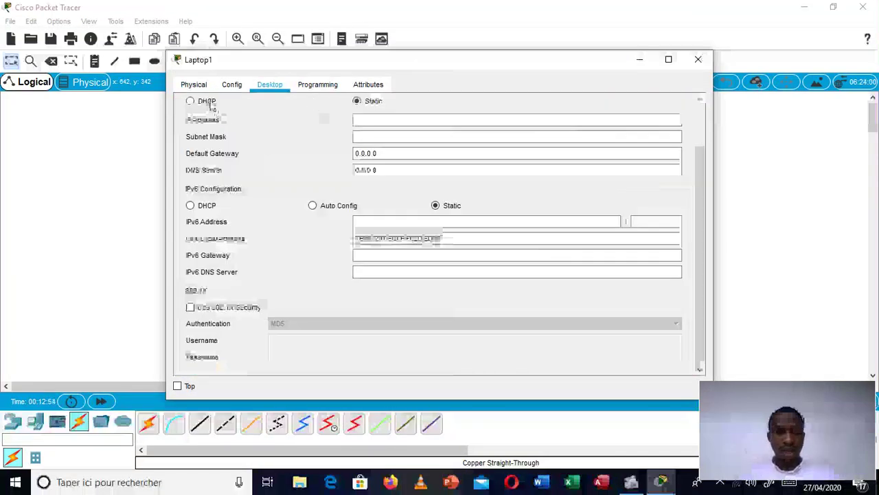
pyautogui.click(207, 102)
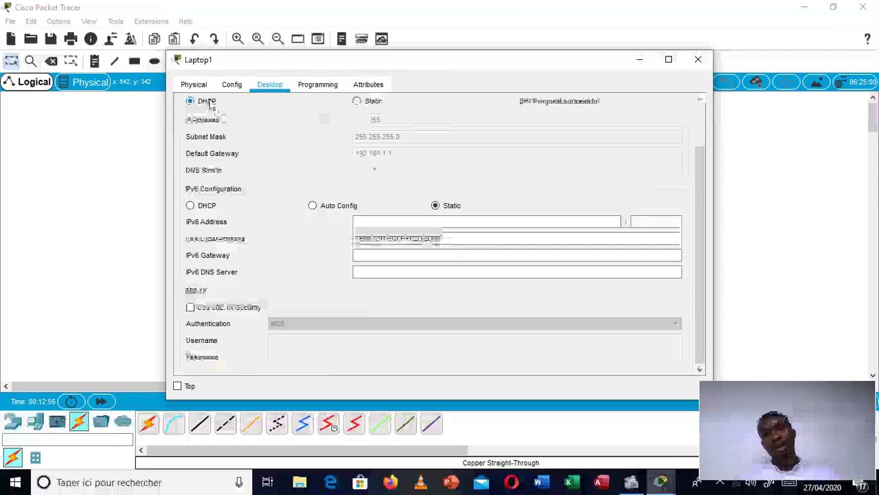
pyautogui.click(698, 62)
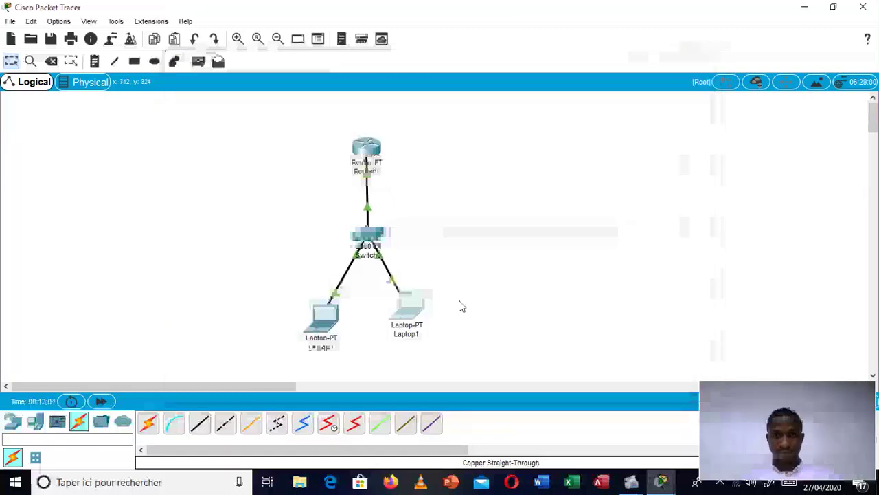
# Step: From Laptop0's command prompt, ping the router at 192.168.1.1
pyautogui.moveTo(411, 318); pyautogui.dragTo(419, 330)
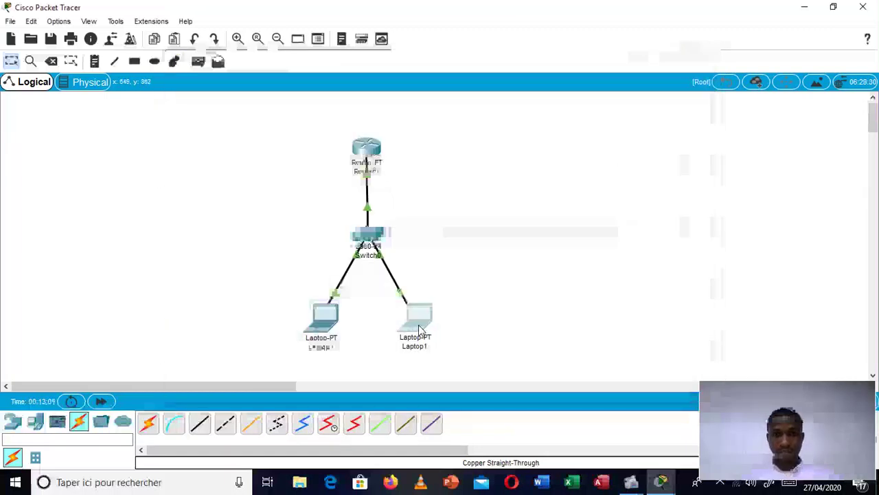
pyautogui.click(323, 322)
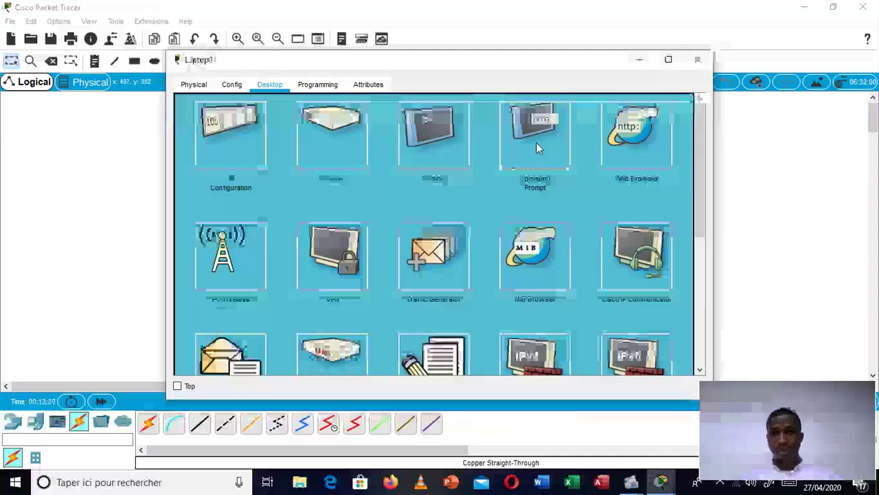
pyautogui.click(536, 143)
pyautogui.write('pi')
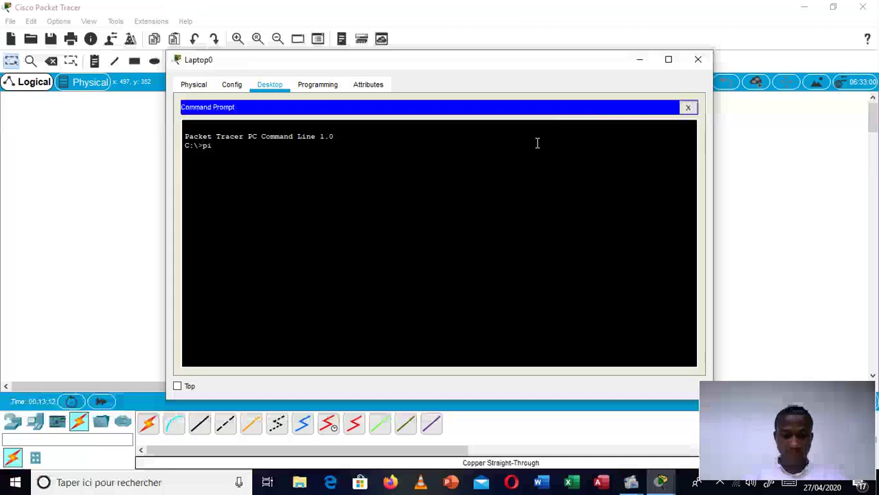
pyautogui.write('ng 1')
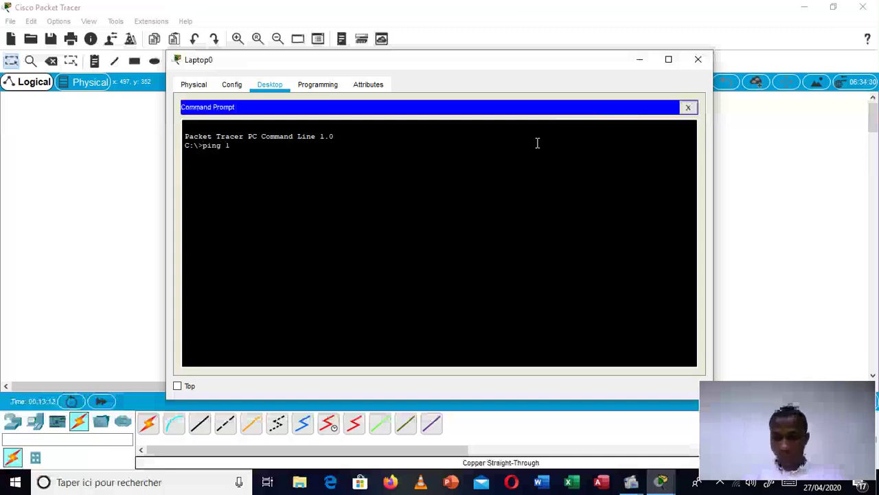
pyautogui.write('92.1')
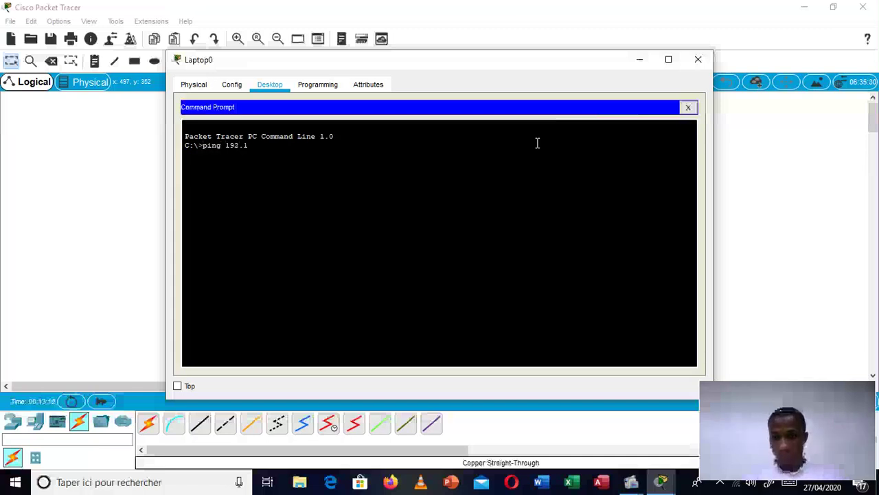
pyautogui.write('68.1.1')
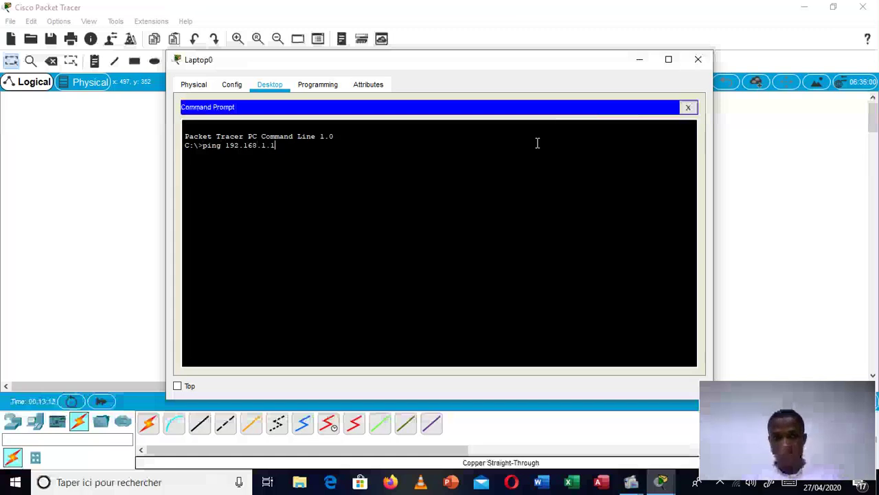
pyautogui.press('Return')
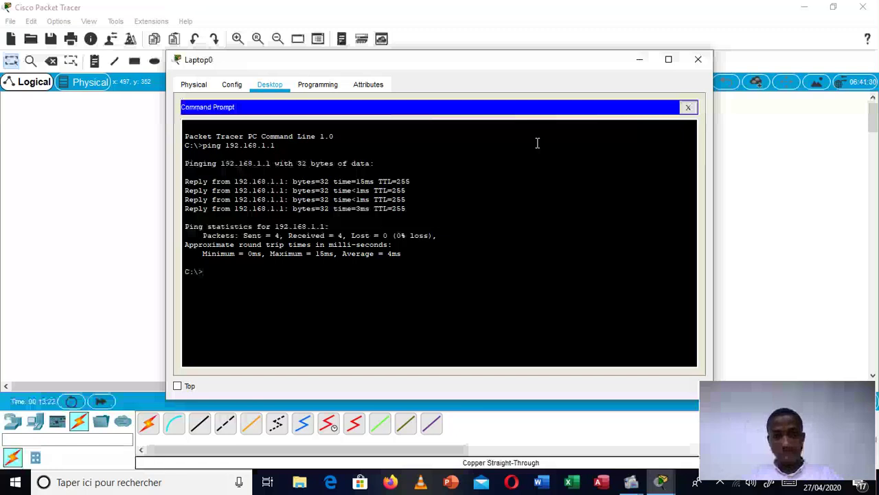
# Step: Ping Laptop1 at 192.168.1.3 from Laptop0, then close Laptop0's window
pyautogui.press('Up')
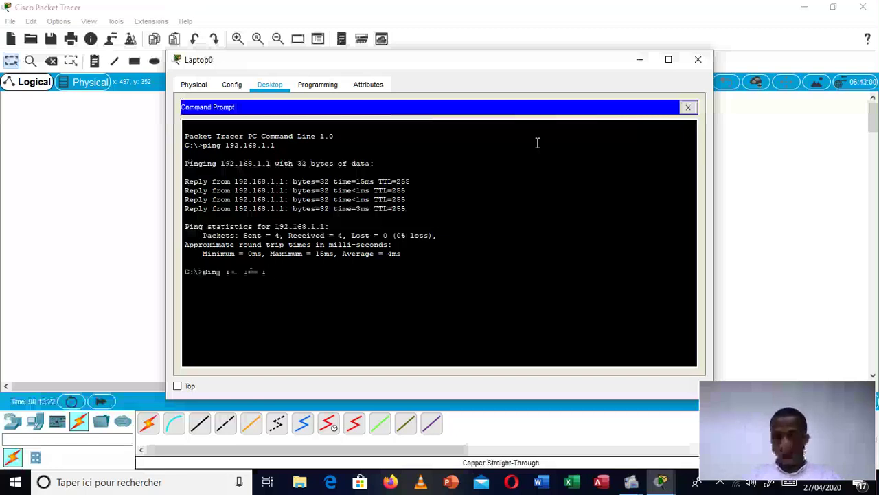
pyautogui.press('BackSpace')
pyautogui.write('3')
pyautogui.press('Return')
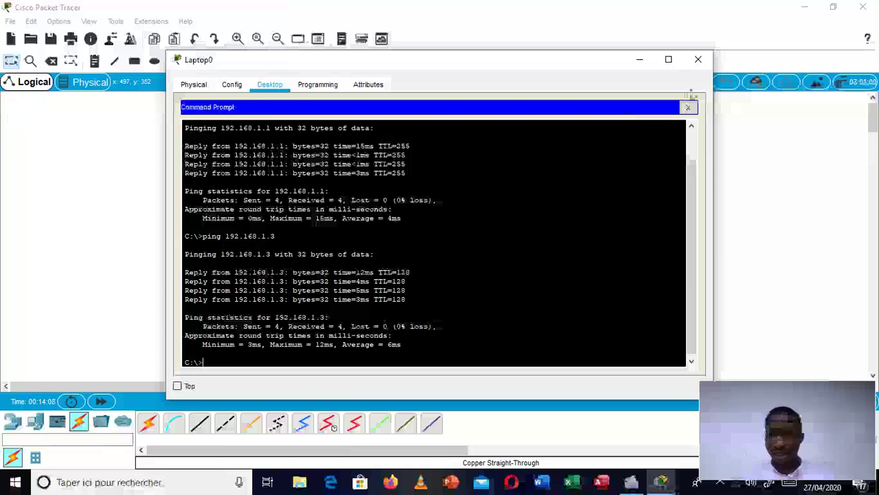
pyautogui.click(689, 108)
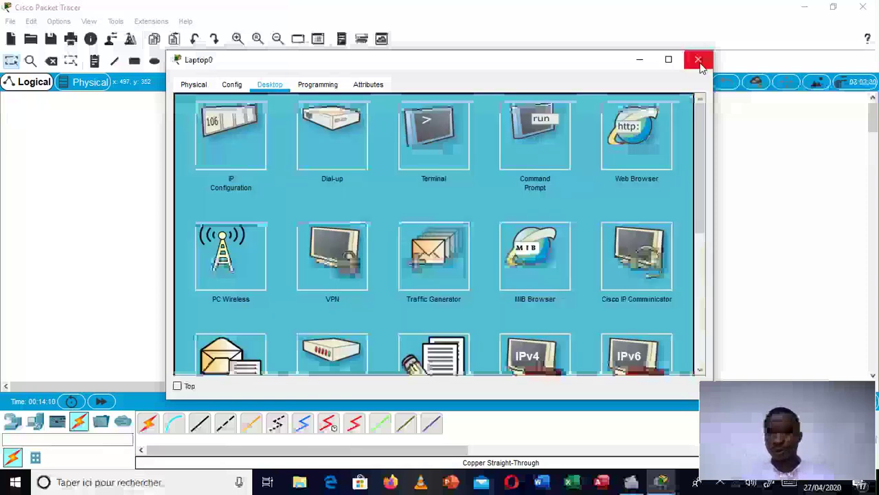
pyautogui.click(698, 60)
pyautogui.moveTo(631, 481)
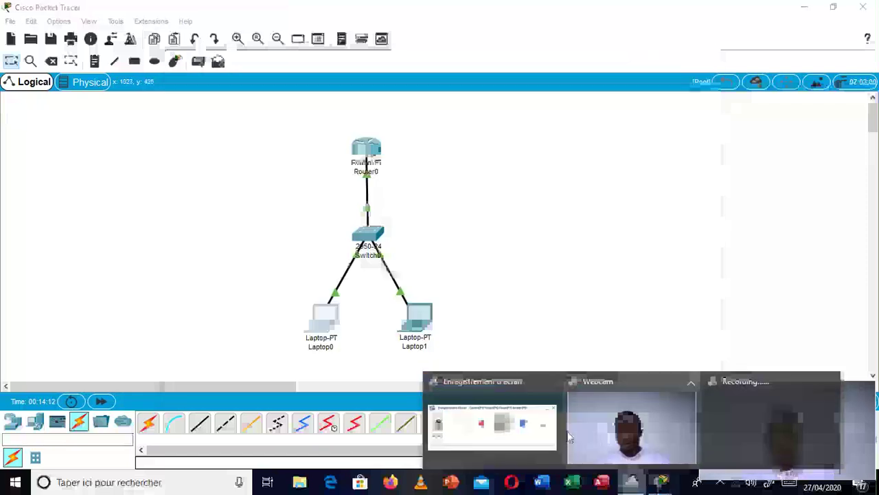